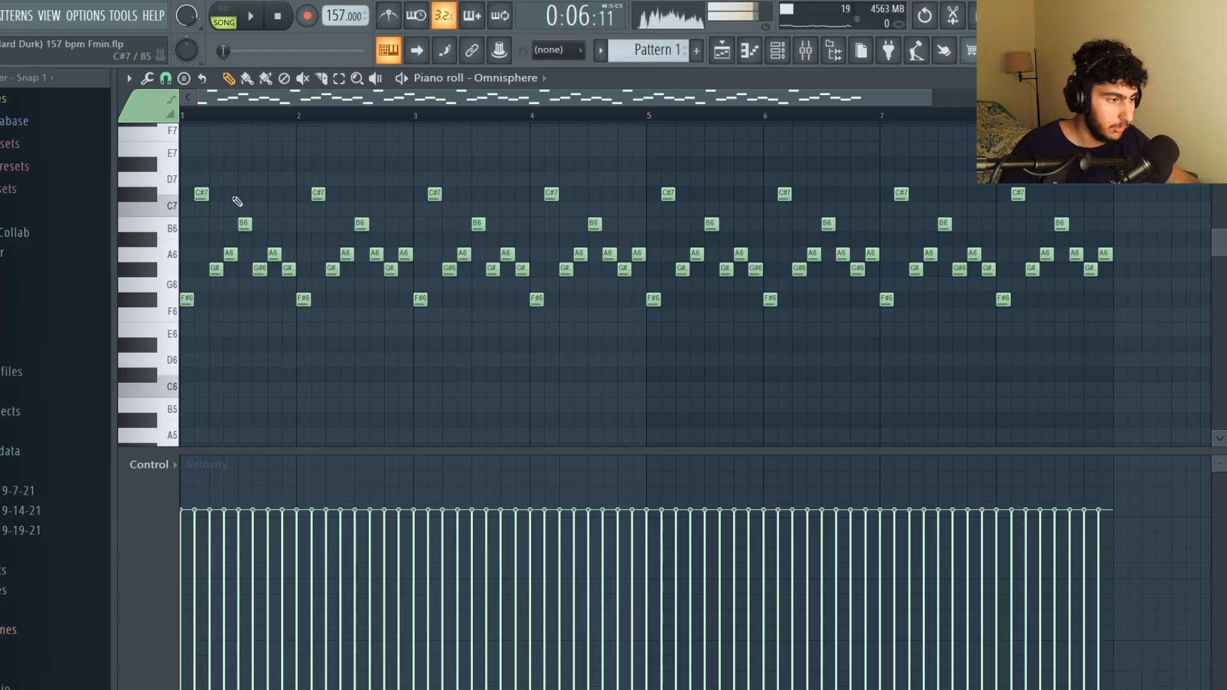
Step: Highlight the first two bars of the Omnisphere melody on the piano roll timeline and zoom in on them
{"action": "scroll", "coordinate": [211, 243], "scroll_direction": "up", "scroll_amount": 1}
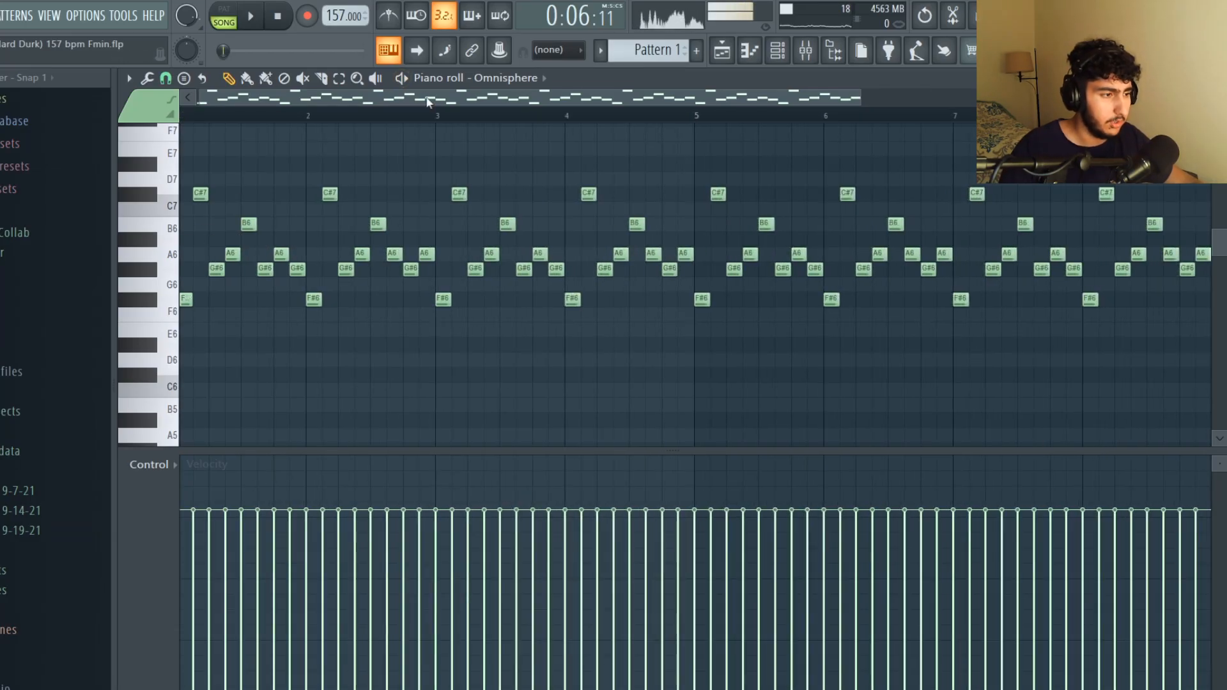
{"action": "scroll", "coordinate": [423, 152], "scroll_direction": "down", "scroll_amount": 2}
{"action": "scroll", "coordinate": [227, 166], "scroll_direction": "up", "scroll_amount": 2}
{"action": "scroll", "coordinate": [419, 153], "scroll_direction": "down", "scroll_amount": 1}
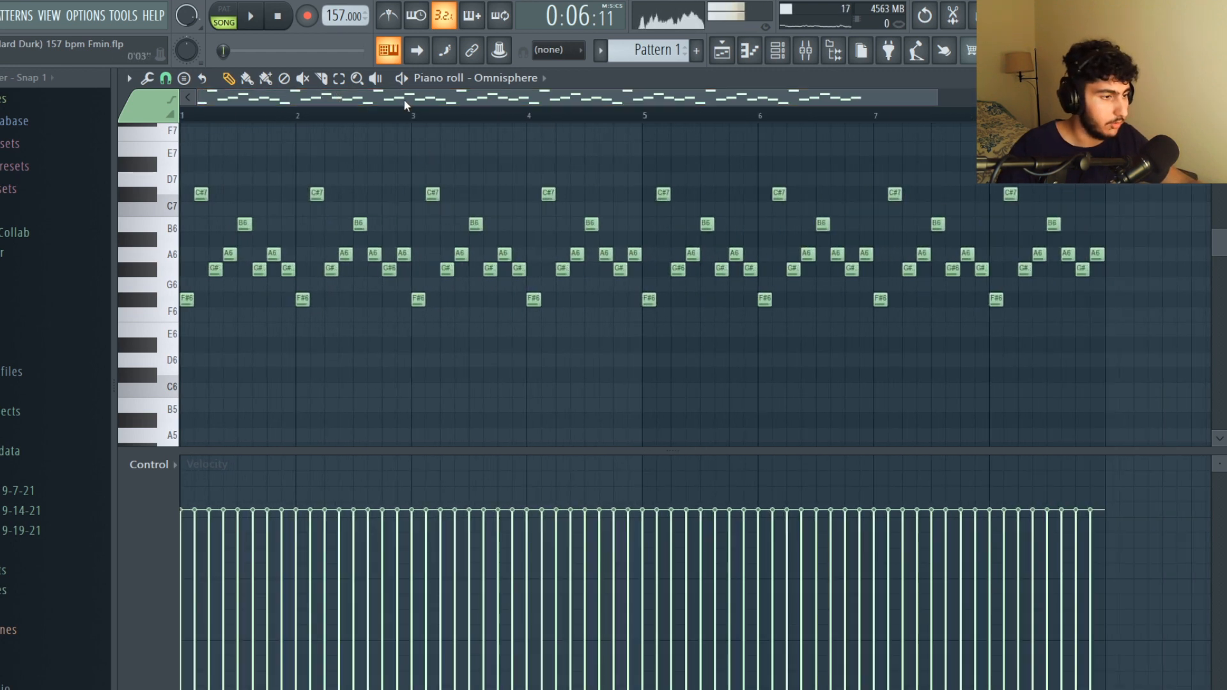
{"action": "left_click_drag", "start_coordinate": [414, 117], "coordinate": [182, 117]}
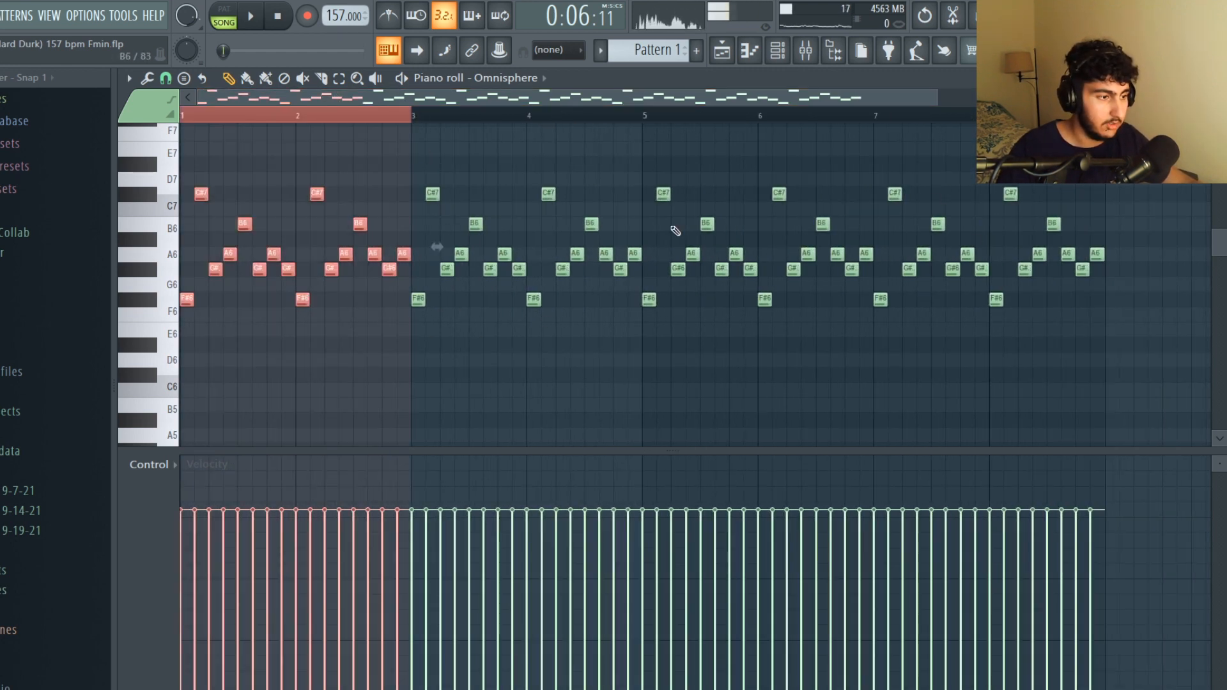
{"action": "scroll", "coordinate": [214, 248], "scroll_direction": "up", "scroll_amount": 3}
{"action": "left_click_drag", "start_coordinate": [786, 119], "coordinate": [186, 128]}
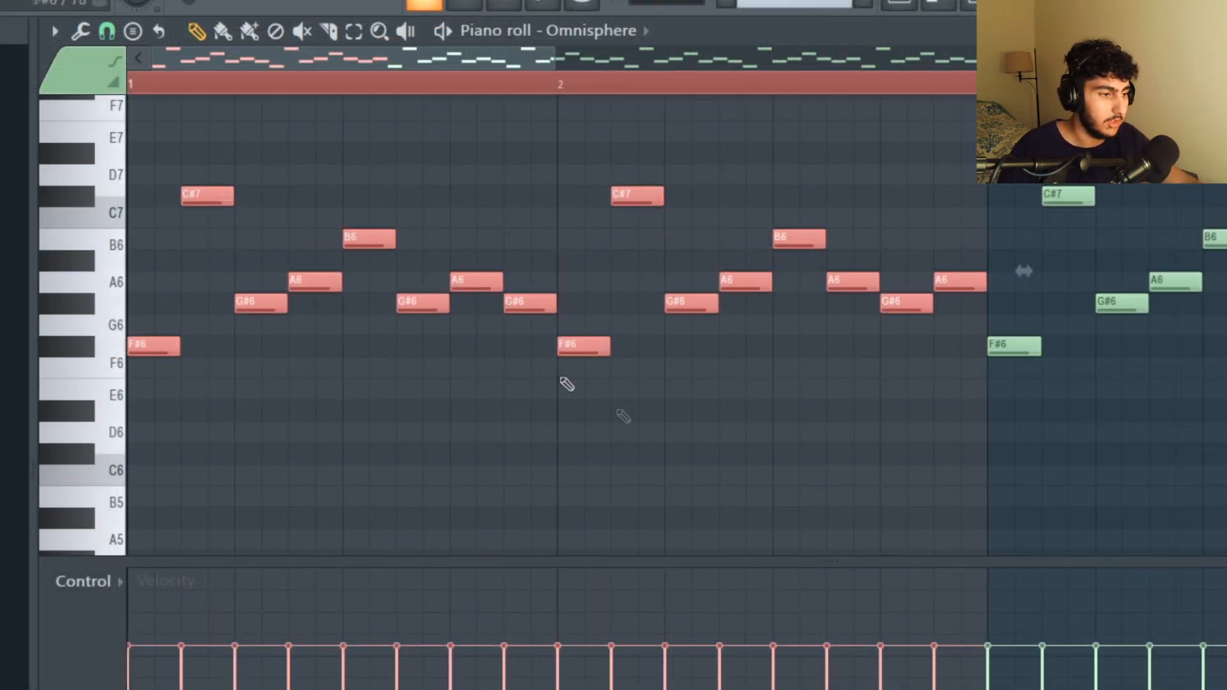
Step: Highlight the first five melody notes of bar 1: F#6, C#7, G#6, A6 and B6
{"action": "left_click", "coordinate": [266, 388]}
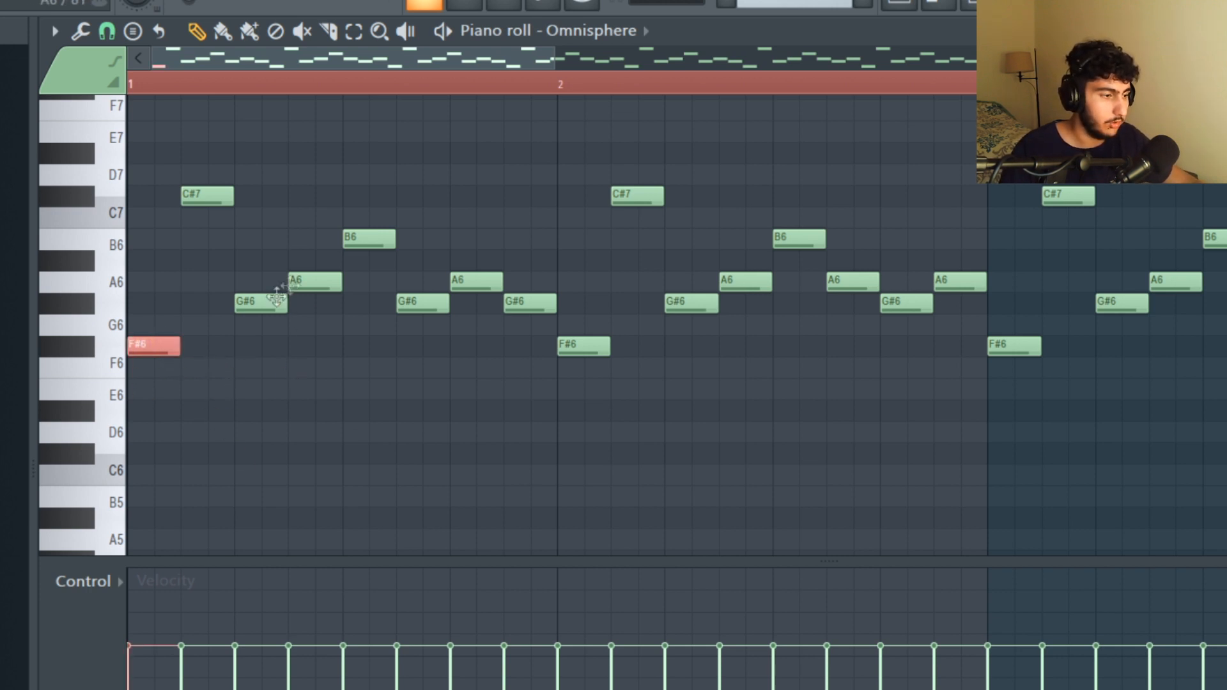
{"action": "left_click", "coordinate": [262, 299], "text": "ctrl+shift"}
{"action": "left_click_drag", "start_coordinate": [314, 261], "coordinate": [314, 304]}
{"action": "left_click", "coordinate": [209, 193], "text": "ctrl+shift"}
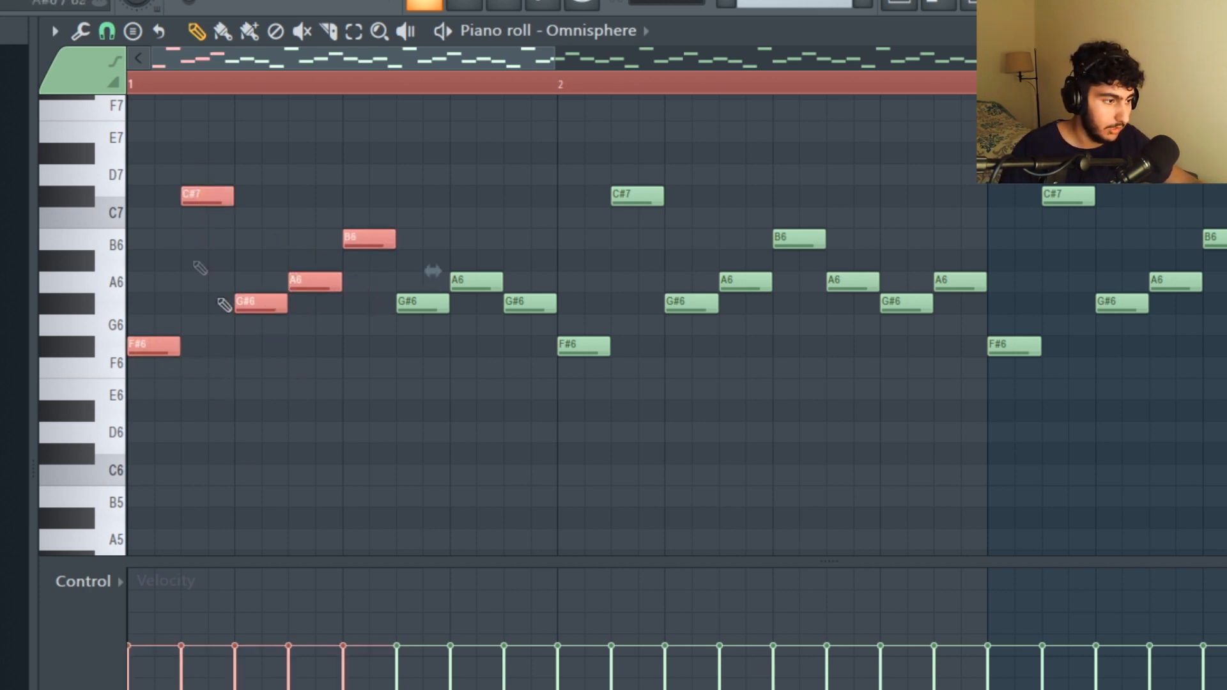
{"action": "left_click", "coordinate": [171, 382]}
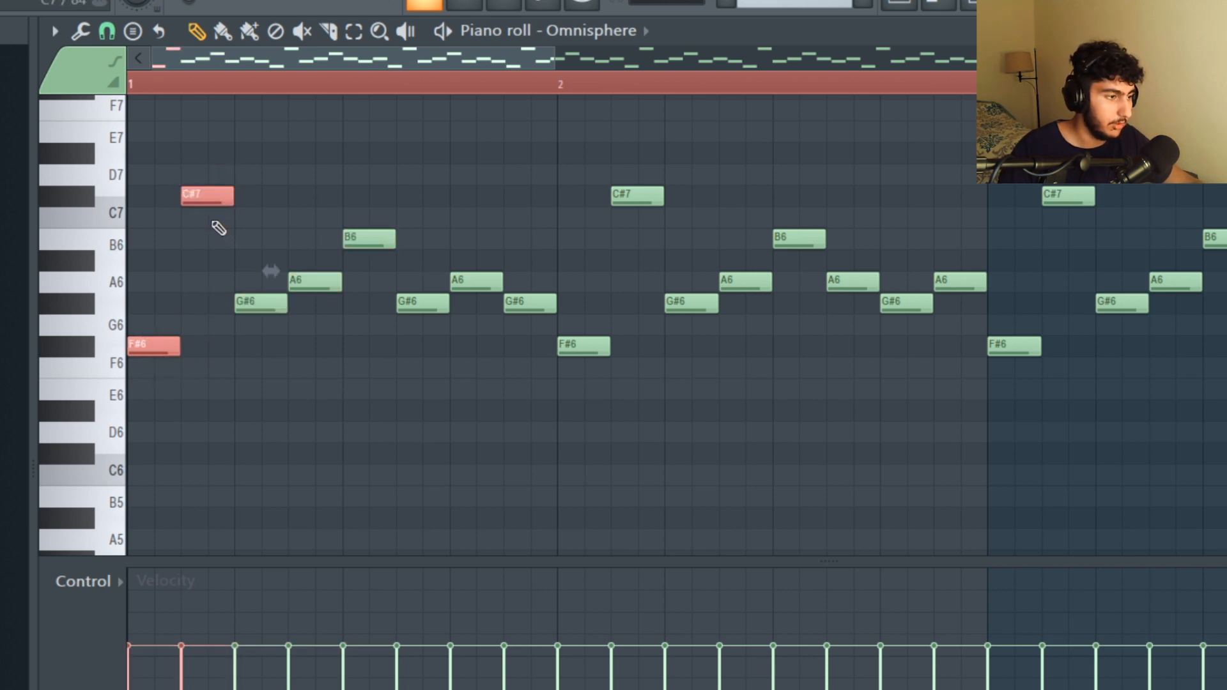
{"action": "left_click_drag", "start_coordinate": [243, 332], "coordinate": [364, 236]}
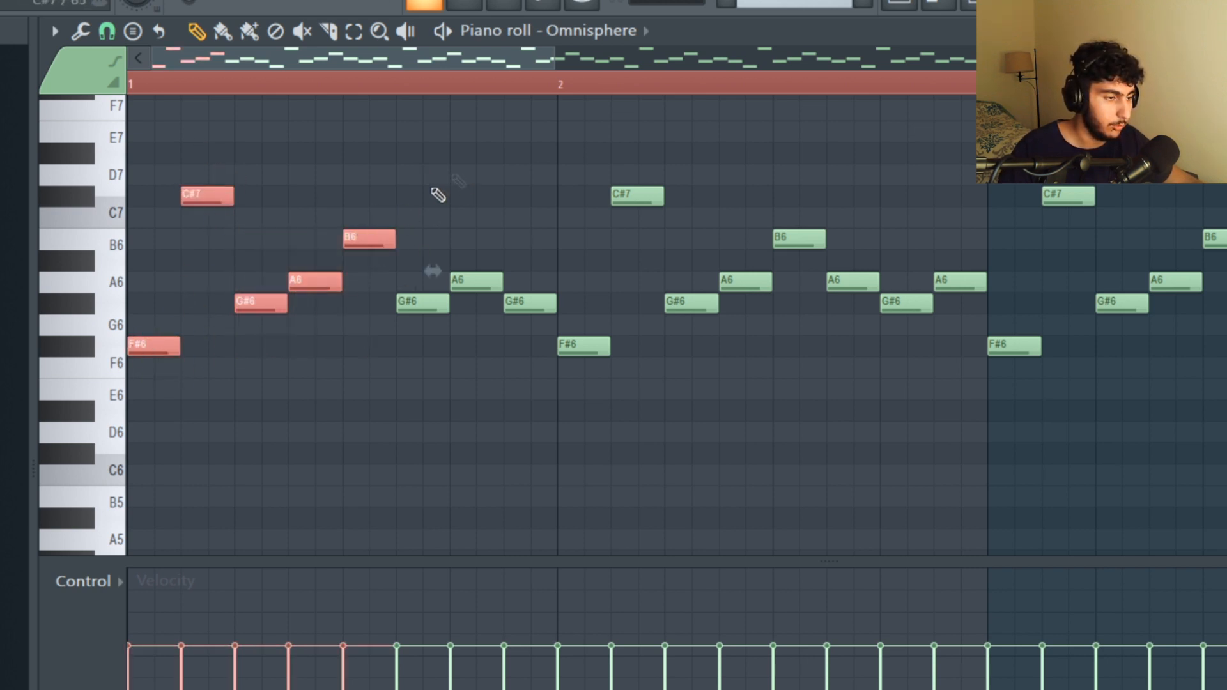
Step: Highlight the last three notes of bars 1 and 2 to compare the phrase endings, and play the melody
{"action": "left_click", "coordinate": [513, 431], "text": "ctrl"}
{"action": "left_click_drag", "start_coordinate": [529, 314], "coordinate": [391, 251]}
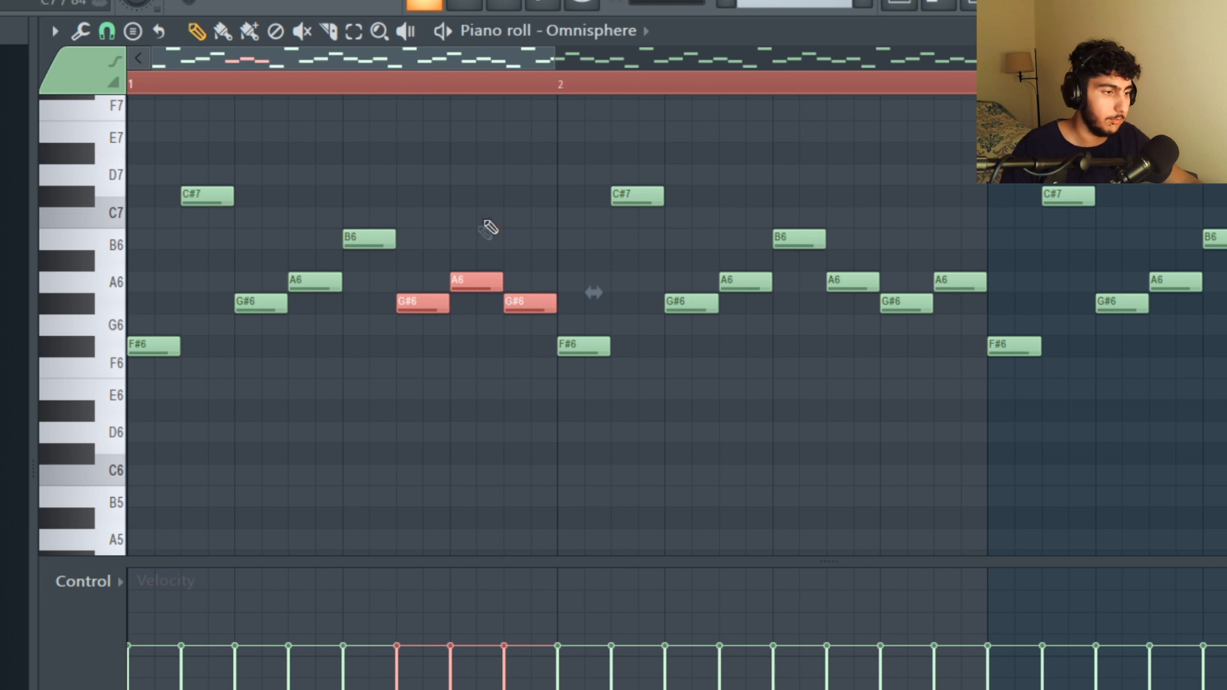
{"action": "left_click", "coordinate": [577, 89], "text": "ctrl"}
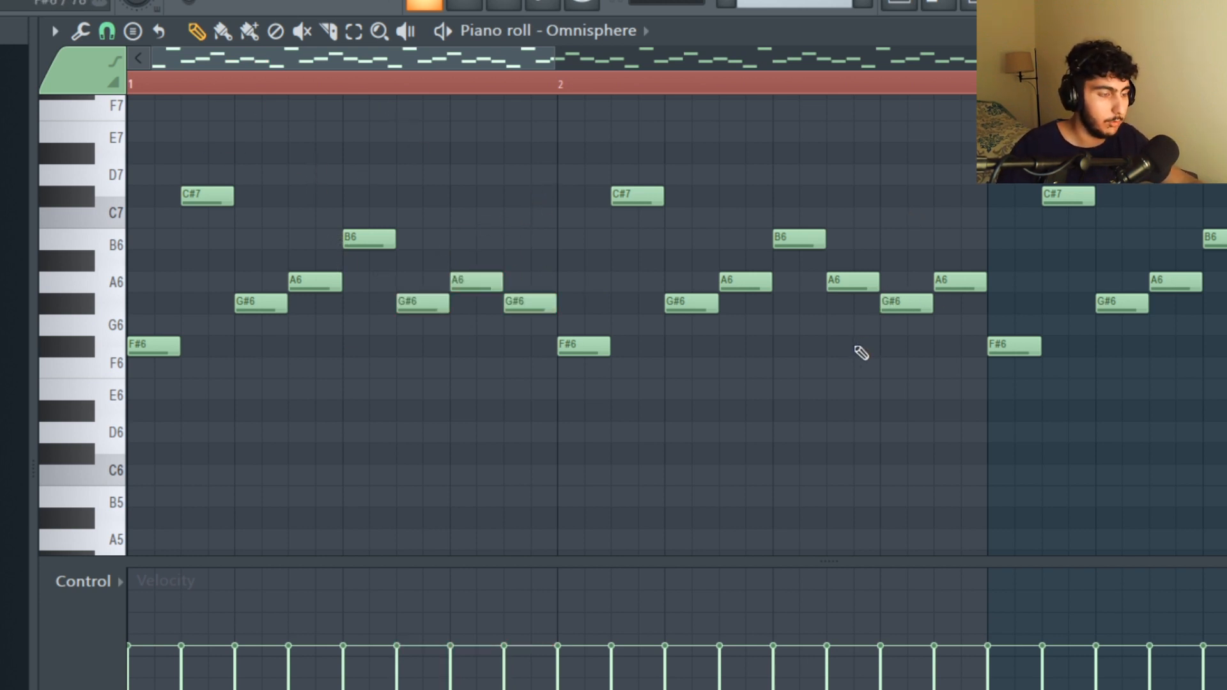
{"action": "left_click_drag", "start_coordinate": [515, 287], "coordinate": [411, 329]}
{"action": "left_click_drag", "start_coordinate": [967, 276], "coordinate": [858, 321]}
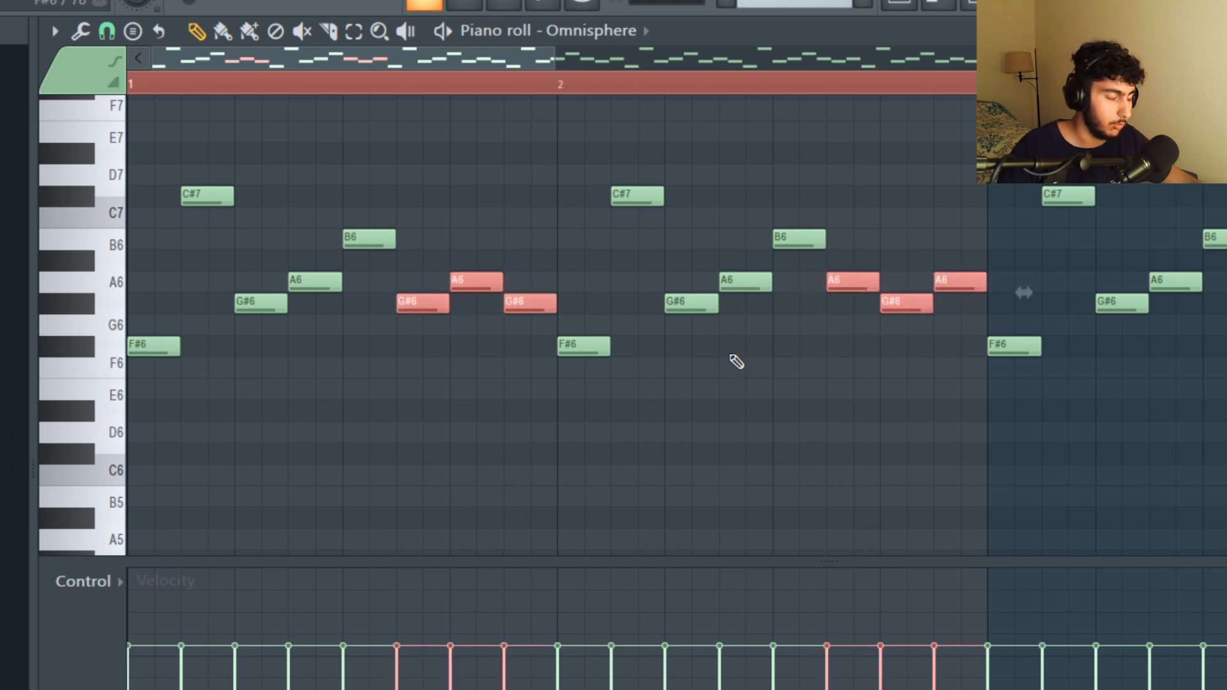
{"action": "key", "text": "space"}
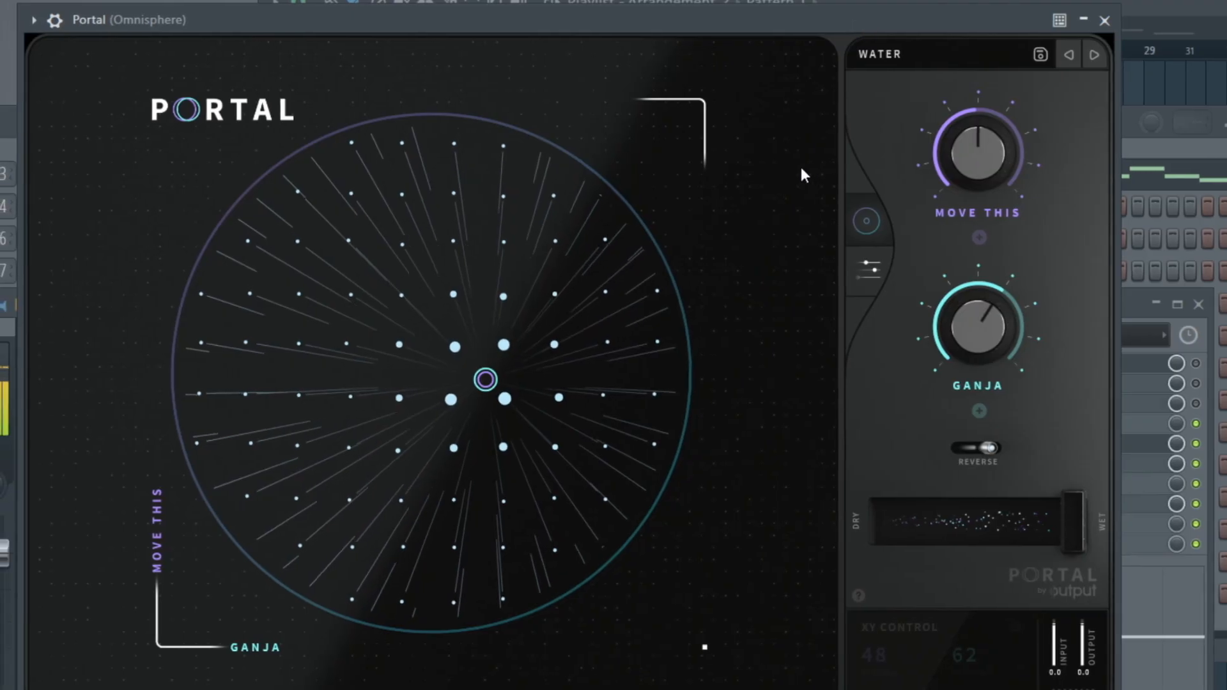
Step: Choose the WATER preset in the Portal effect on the Omnisphere track and play Pattern 1
{"action": "left_click", "coordinate": [915, 56]}
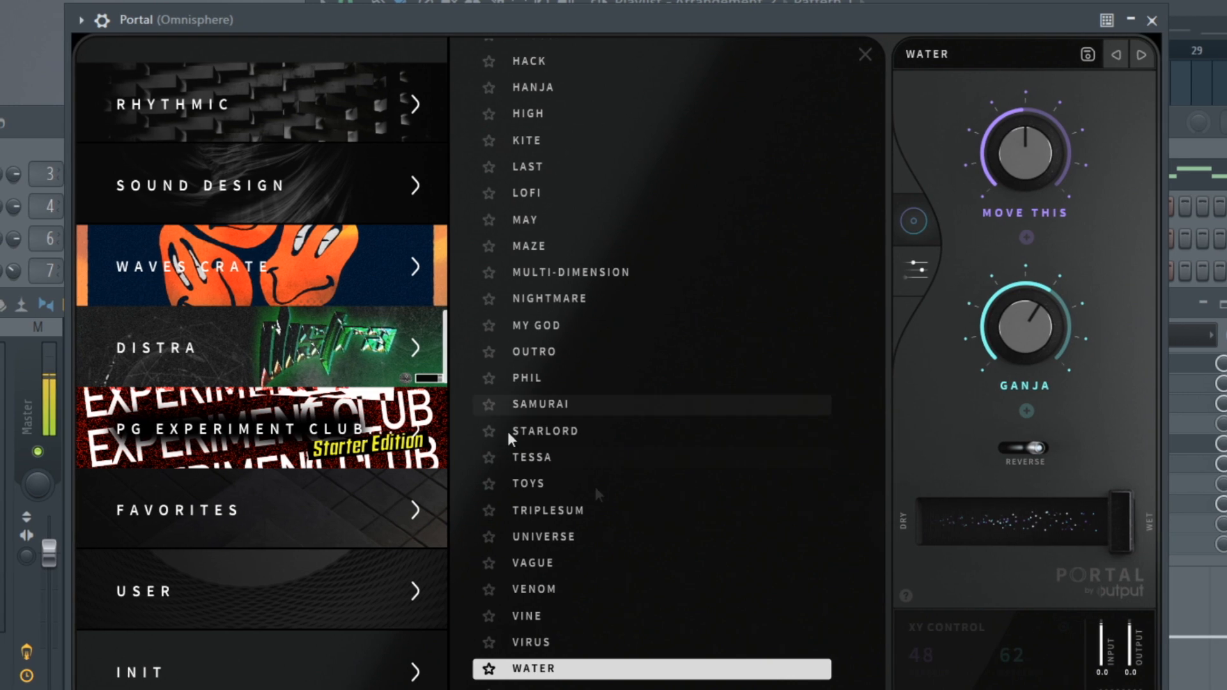
{"action": "left_click", "coordinate": [639, 669]}
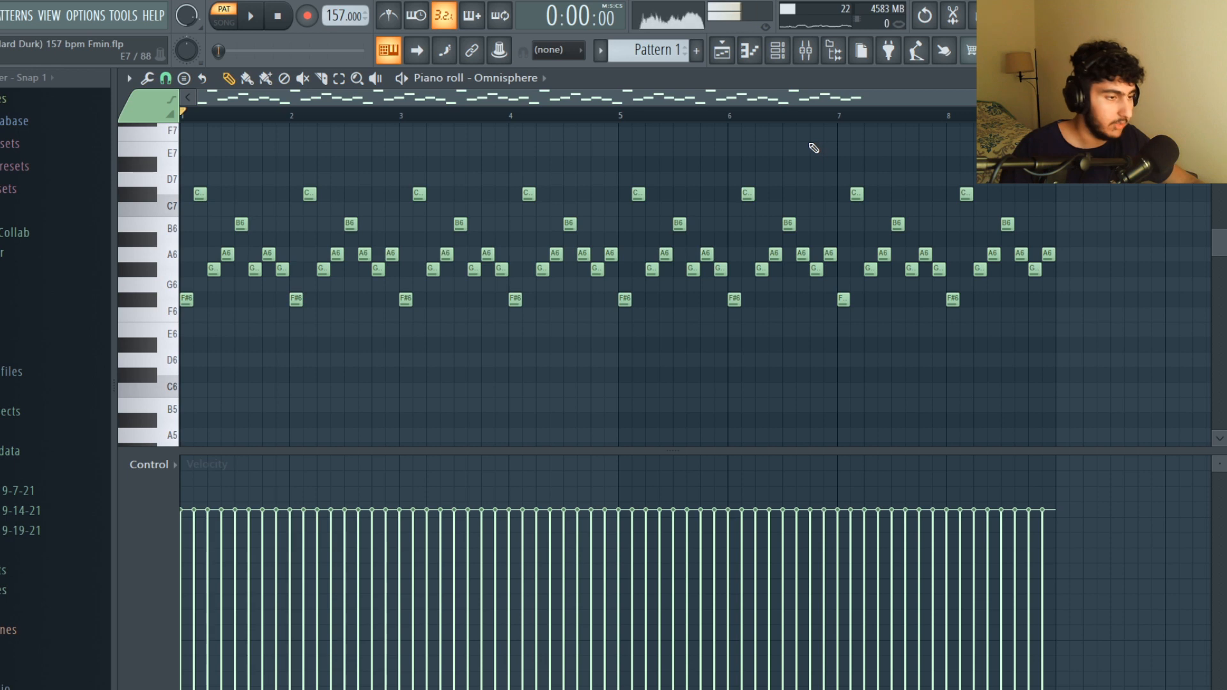
{"action": "key", "text": "space"}
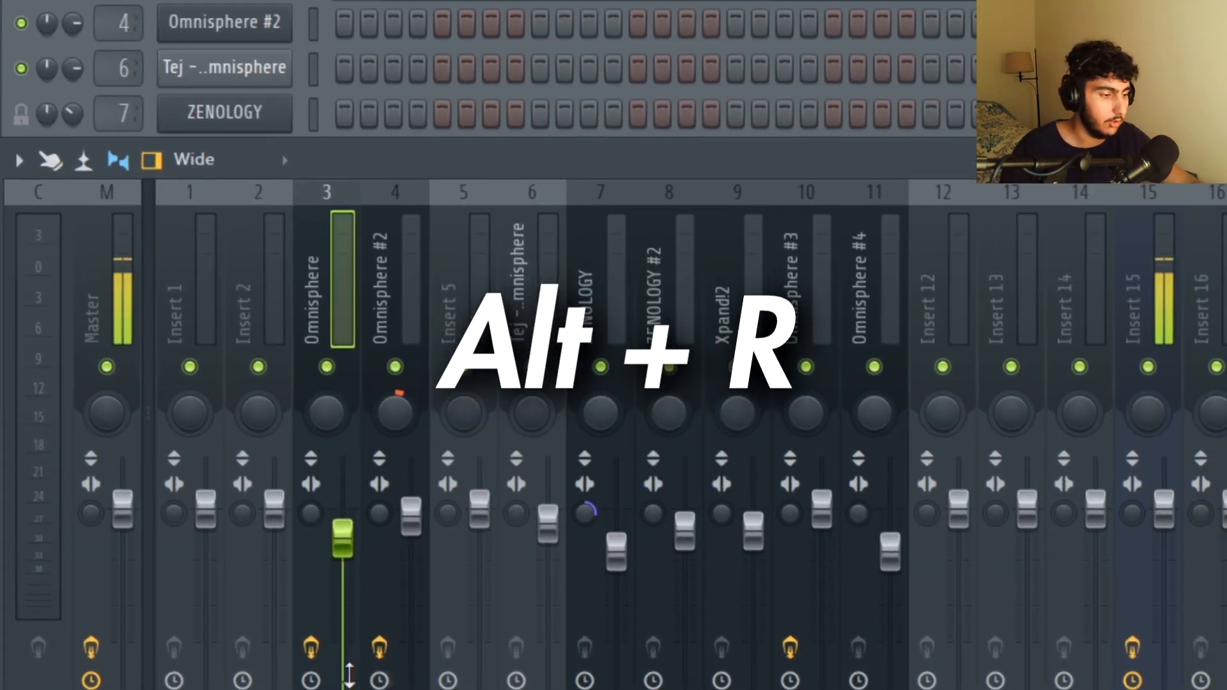
Step: Render the Omnisphere mixer track to audio and highlight the recorded clip on playlist Track 2
{"action": "key", "text": "alt+r"}
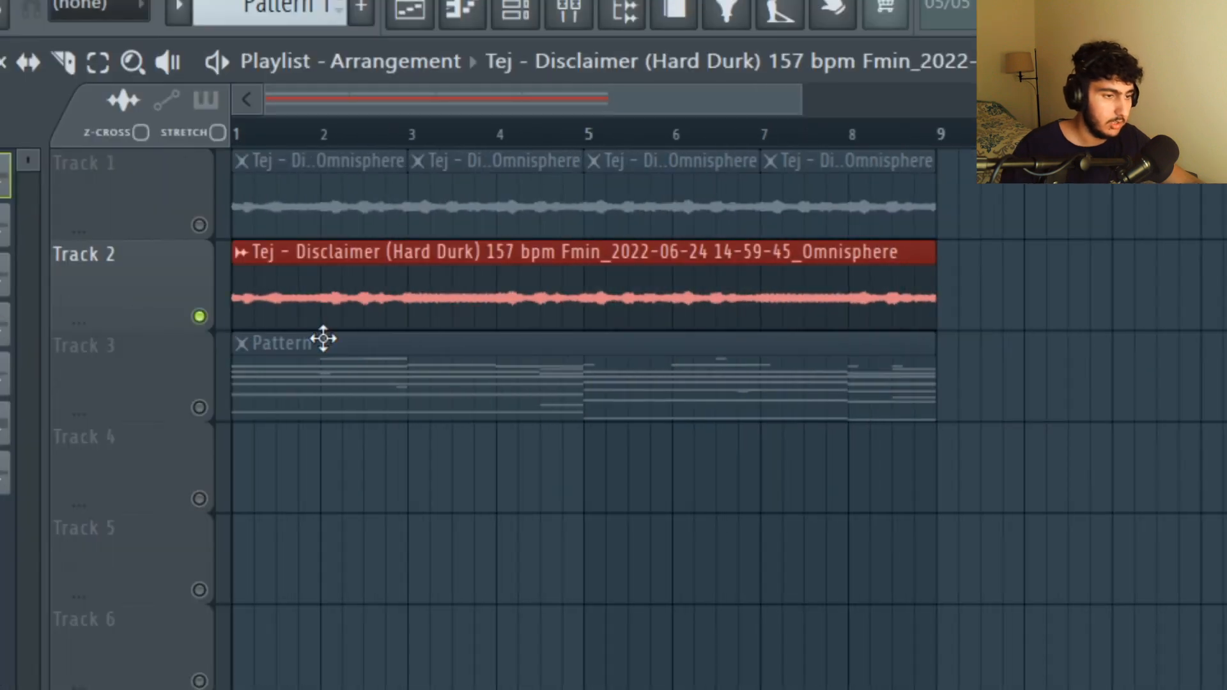
{"action": "mouse_move", "coordinate": [469, 289]}
{"action": "left_mouse_down"}
{"action": "mouse_move", "coordinate": [521, 289]}
{"action": "mouse_move", "coordinate": [470, 288]}
{"action": "left_mouse_up"}
{"action": "left_click", "coordinate": [550, 567], "text": "ctrl"}
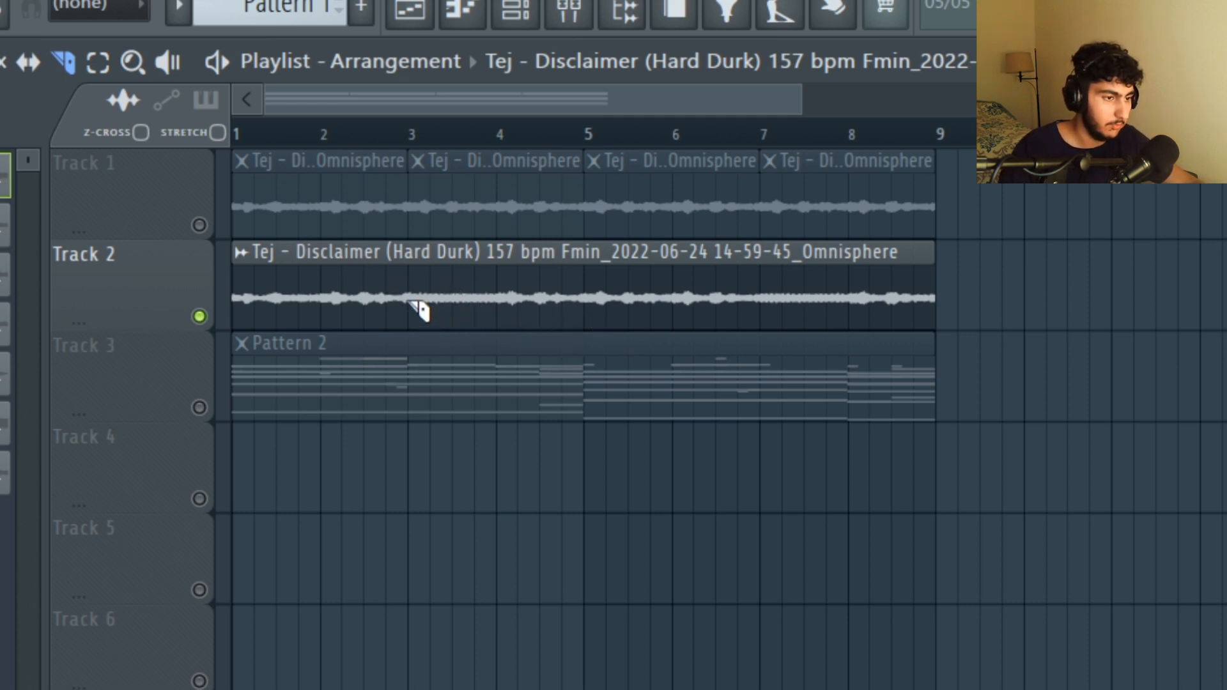
Step: Slice the Omnisphere audio clip on Track 2 at bars 3, 5 and 7, and delete the second and fourth slices
{"action": "left_click", "coordinate": [412, 304]}
{"action": "left_click", "coordinate": [606, 312]}
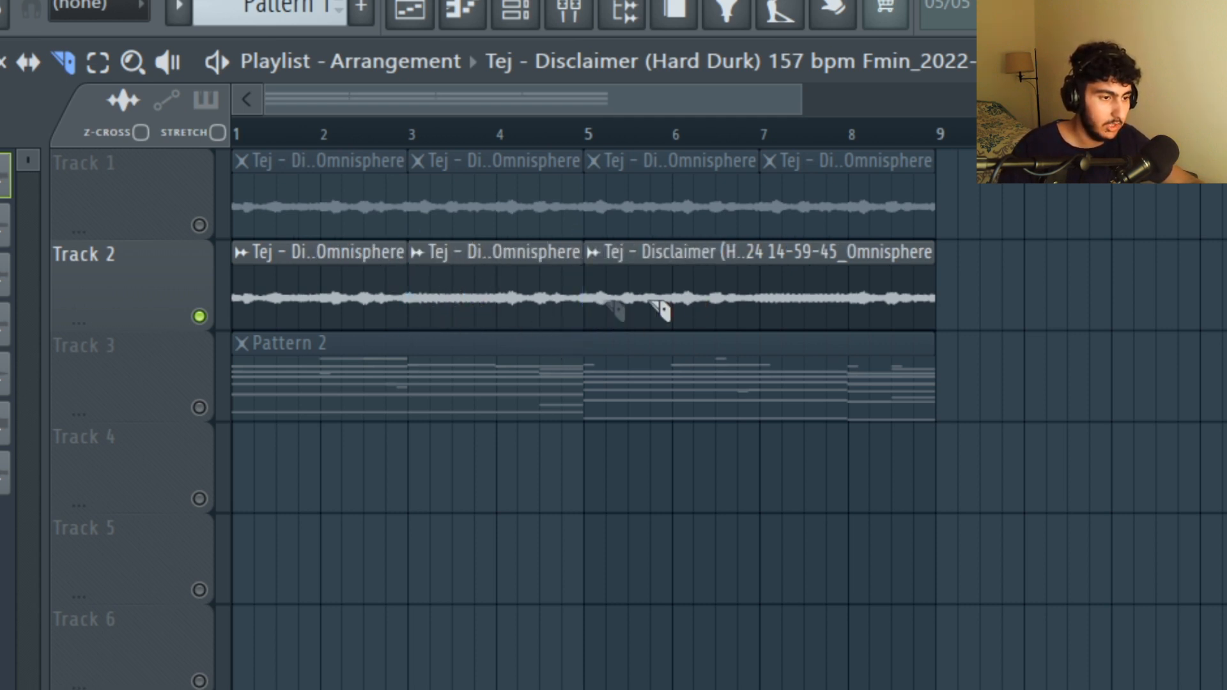
{"action": "left_click", "coordinate": [767, 310]}
{"action": "key", "text": "p"}
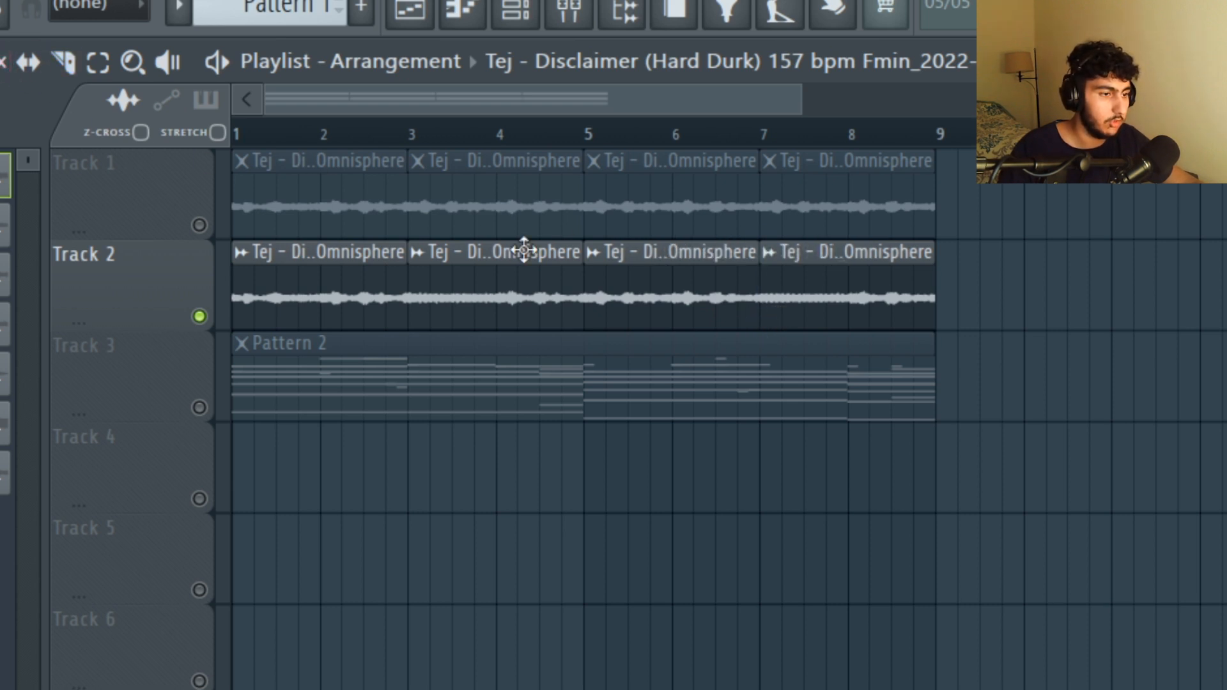
{"action": "right_click", "coordinate": [520, 255]}
{"action": "right_click", "coordinate": [879, 326]}
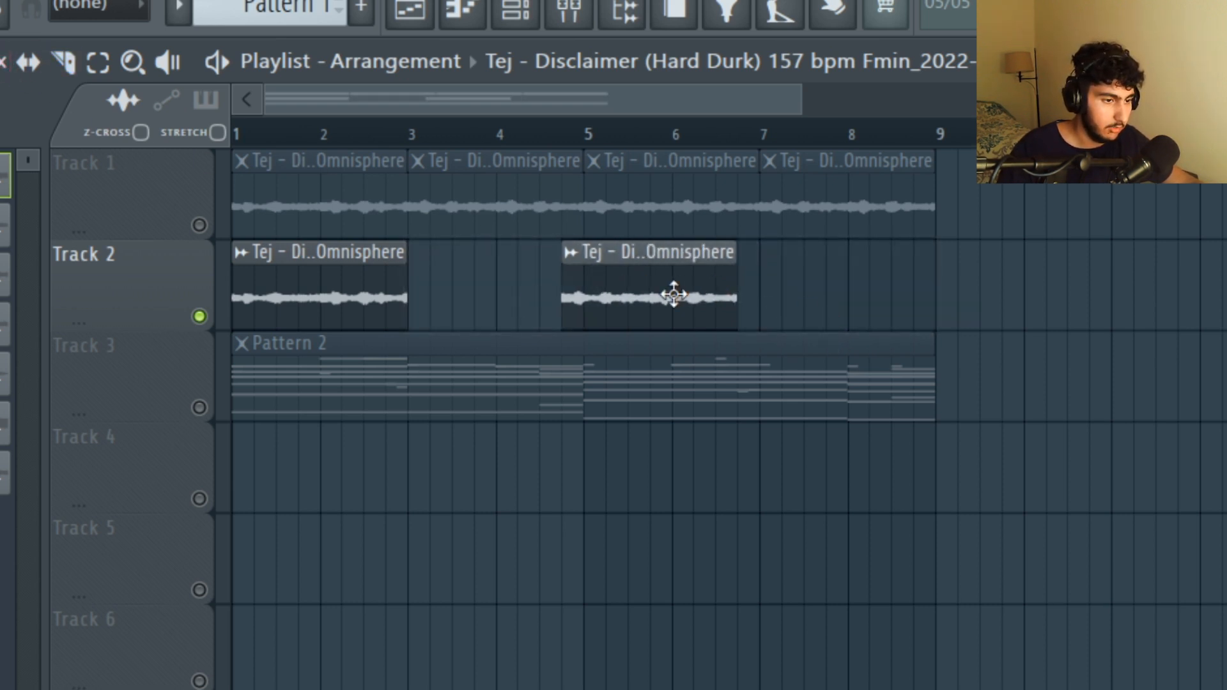
Step: Move the remaining later slice on Track 2 to bar 3 and duplicate the two adjoining slices after it
{"action": "left_click", "coordinate": [695, 254]}
{"action": "mouse_move", "coordinate": [664, 299]}
{"action": "left_mouse_down"}
{"action": "mouse_move", "coordinate": [471, 301]}
{"action": "mouse_move", "coordinate": [489, 302]}
{"action": "left_mouse_up"}
{"action": "key", "text": "ctrl+b"}
{"action": "key", "text": "ctrl+b"}
{"action": "key", "text": "ctrl+d"}
Step: Open the sliced Omnisphere clip's settings and set its declicking mode to Generic (bleeding)
{"action": "double_click", "coordinate": [342, 298]}
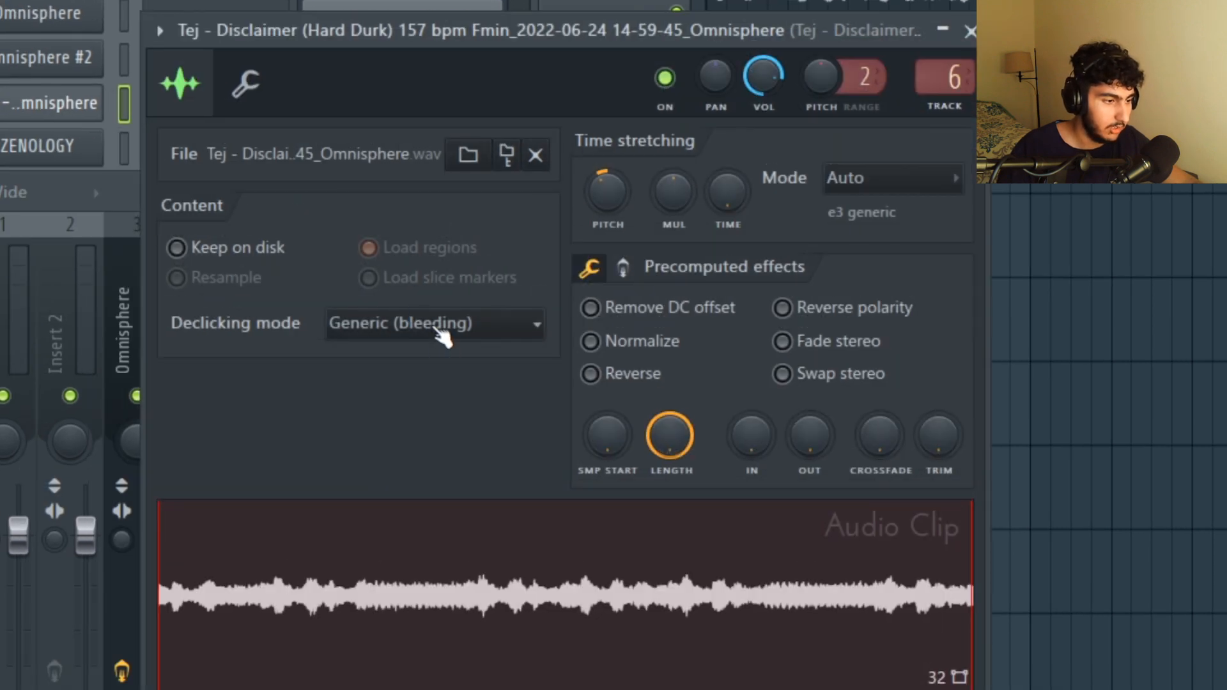
{"action": "left_click", "coordinate": [438, 330]}
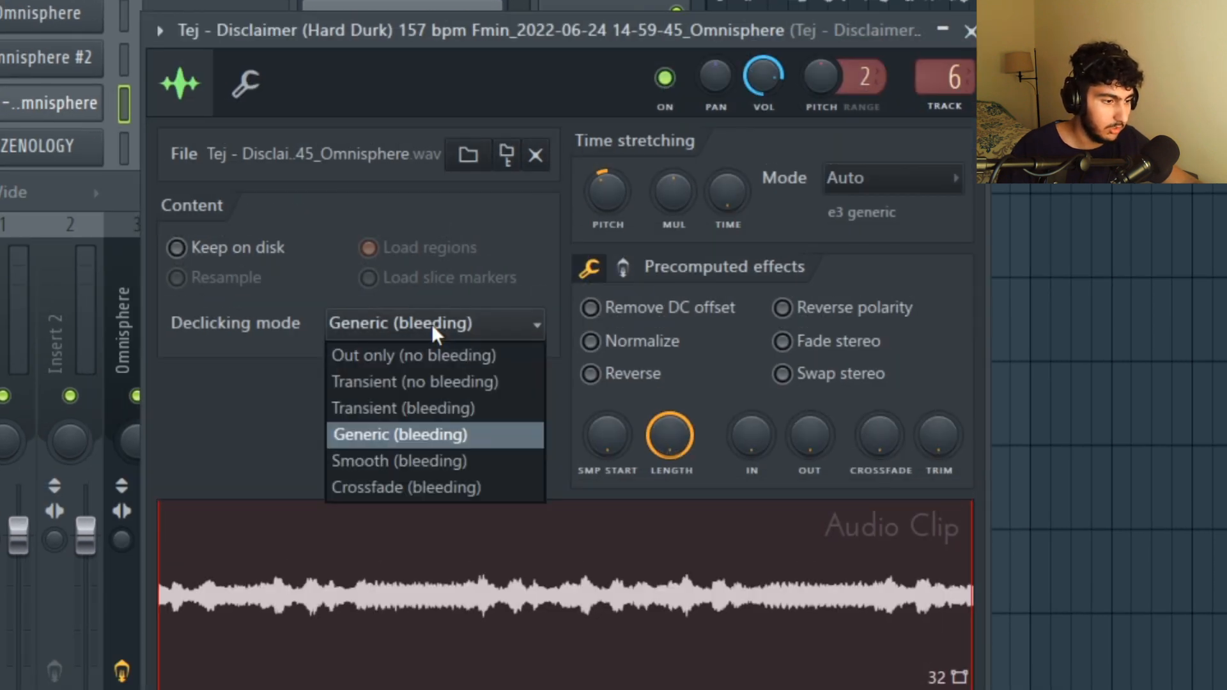
{"action": "left_click", "coordinate": [412, 431]}
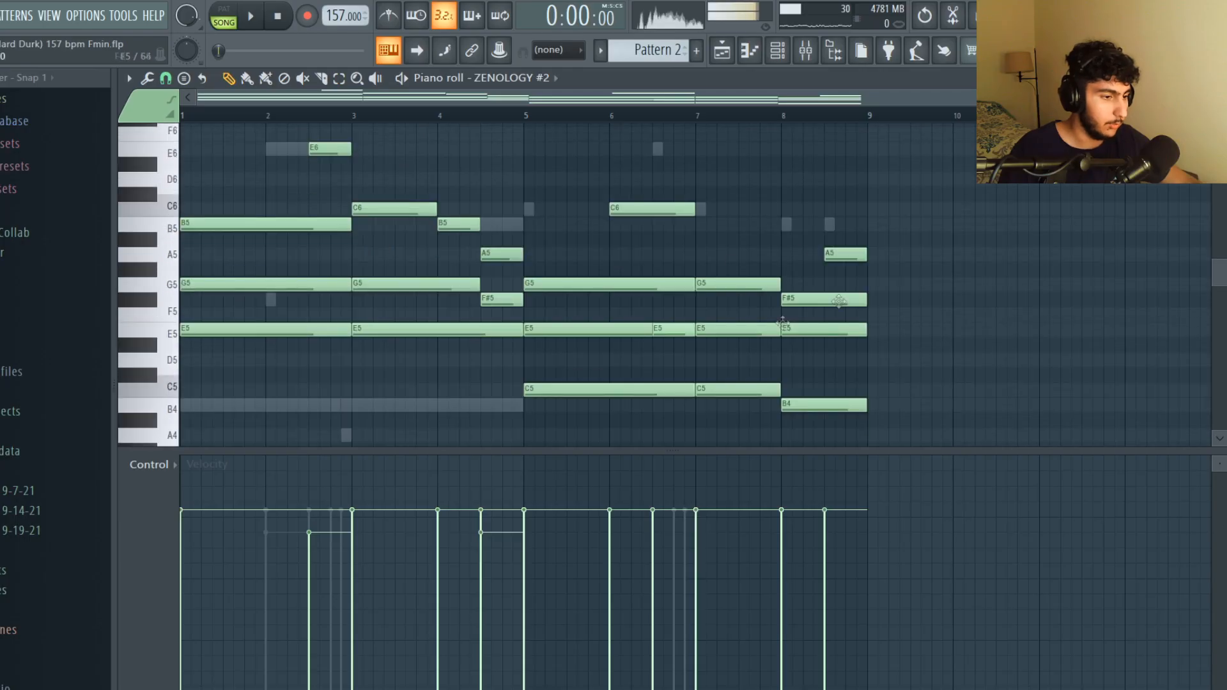
Step: Highlight the ZENOLOGY #2 chords and their lowest notes: E5 in bars 1 to 4, C5 in bars 5 to 7 and B4 in bar 8
{"action": "left_click_drag", "start_coordinate": [899, 411], "coordinate": [203, 137]}
{"action": "left_click", "coordinate": [345, 189], "text": "ctrl"}
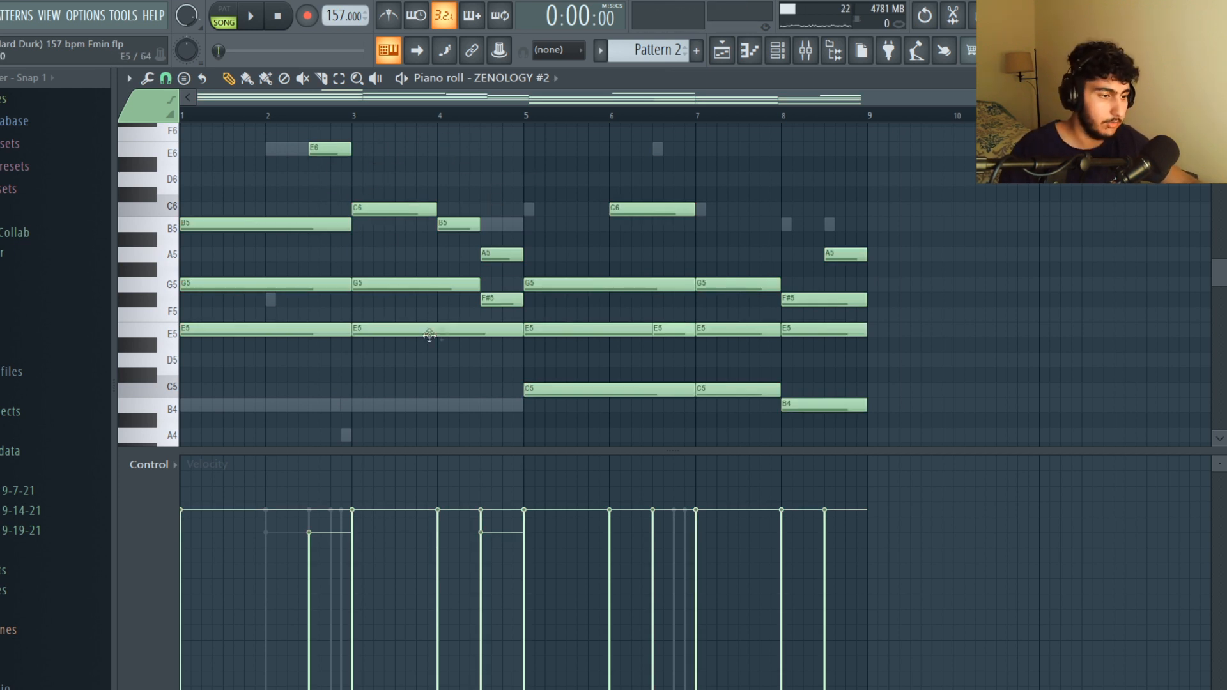
{"action": "left_click_drag", "start_coordinate": [402, 328], "coordinate": [268, 357]}
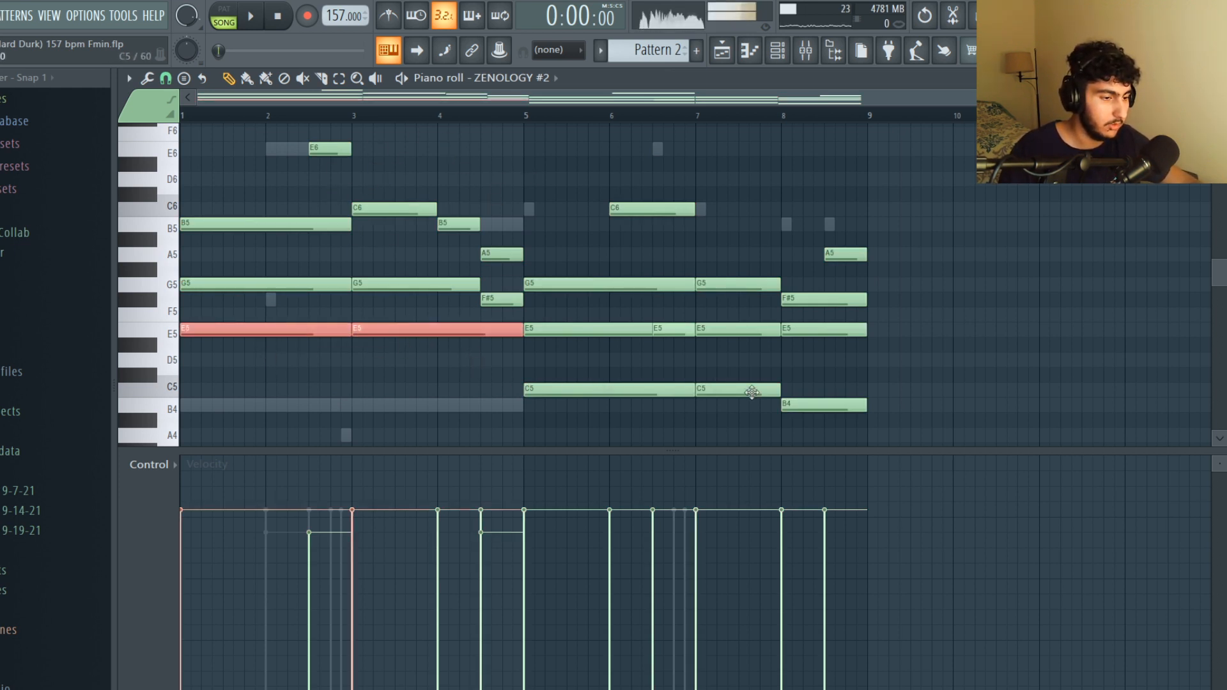
{"action": "left_click_drag", "start_coordinate": [744, 391], "coordinate": [583, 419]}
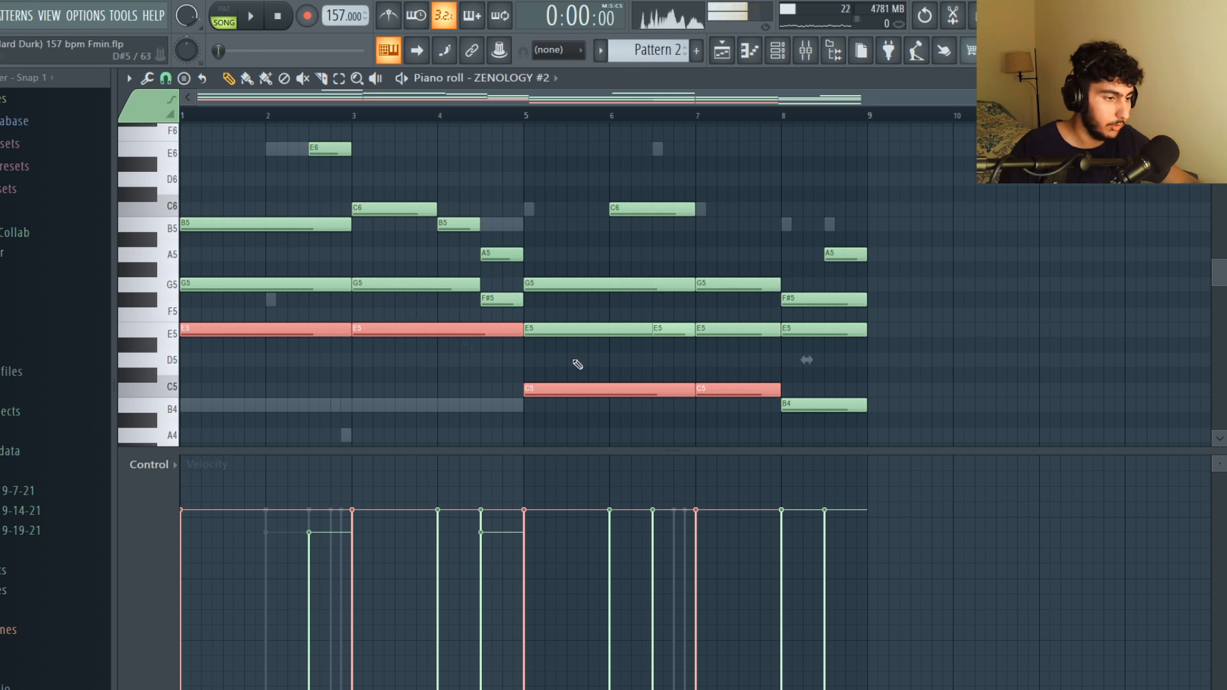
{"action": "left_click_drag", "start_coordinate": [889, 424], "coordinate": [841, 410]}
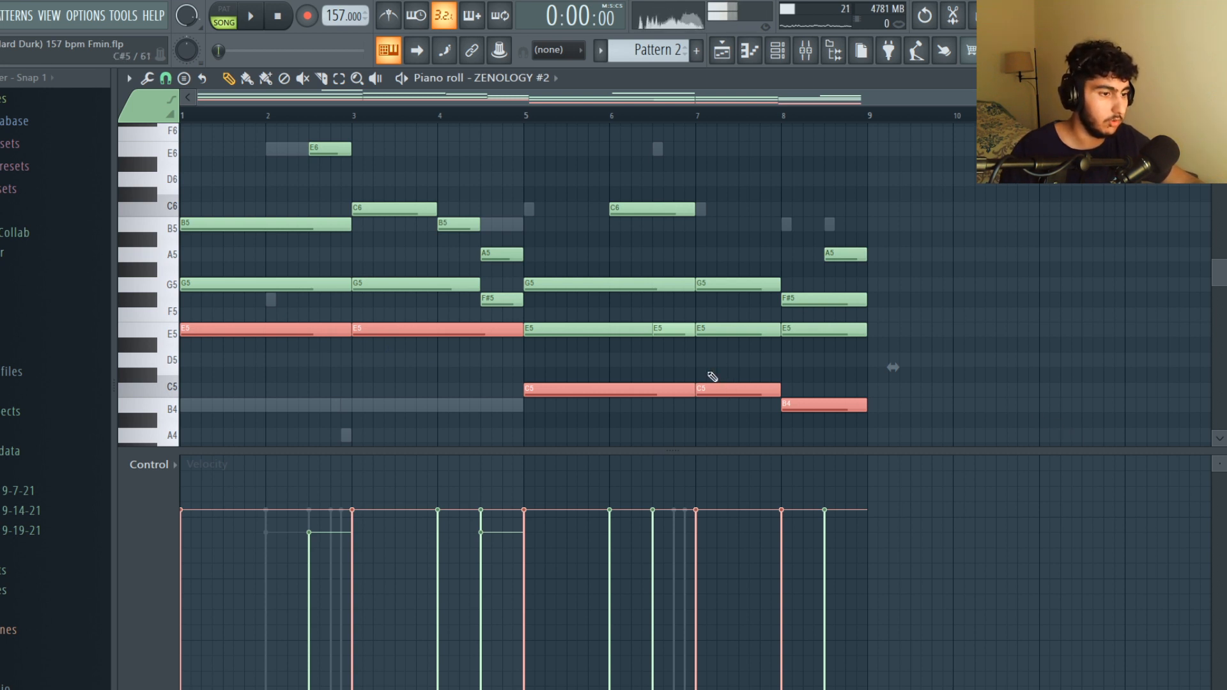
{"action": "left_click", "coordinate": [703, 372], "text": "ctrl"}
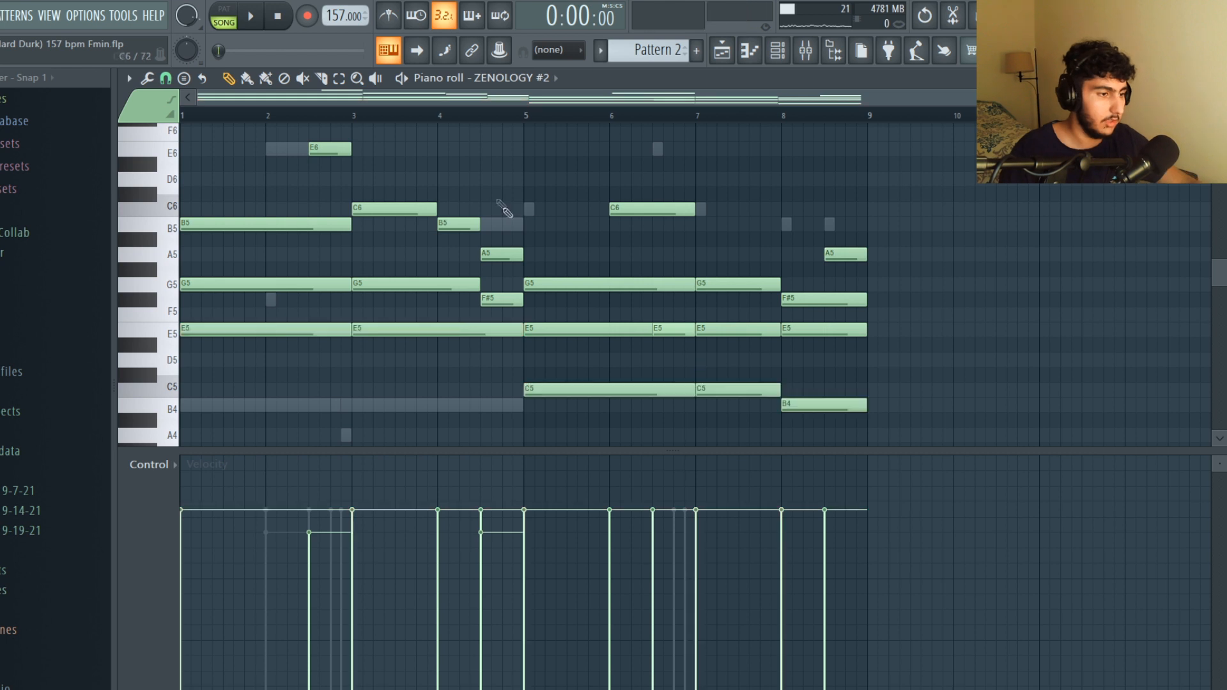
Step: Highlight the moving melody notes within the ZENOLOGY #2 chords, from E6 in bar 2 to A5 in bar 8, and play them
{"action": "left_click", "coordinate": [666, 211]}
{"action": "left_click", "coordinate": [656, 328], "text": "ctrl+shift"}
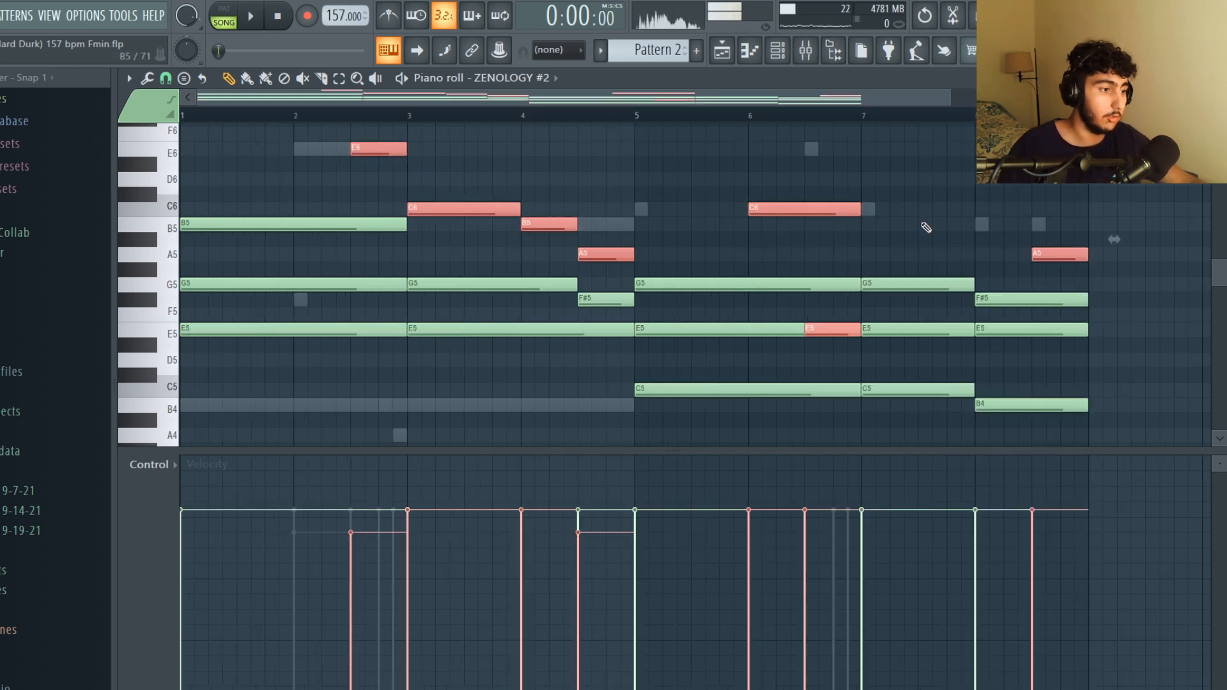
{"action": "key", "text": "space"}
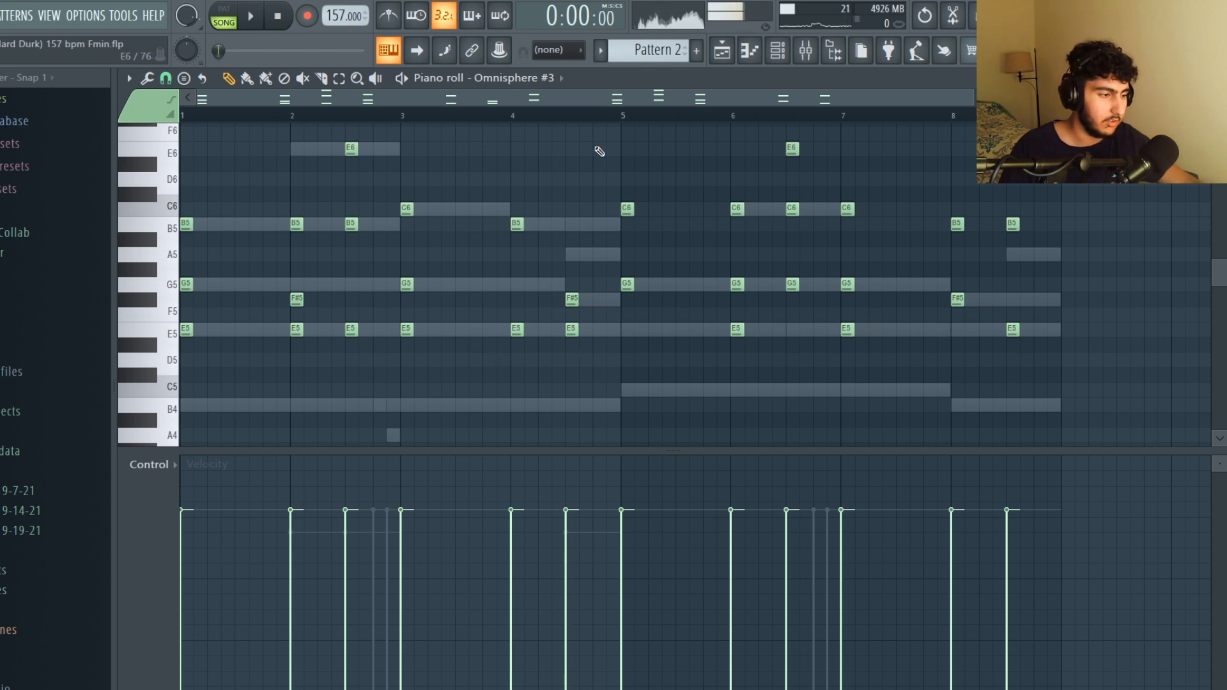
Step: Play the short Omnisphere #3 chord stabs and open the presets of their Fruity Love Philter effect
{"action": "scroll", "coordinate": [1104, 232], "scroll_direction": "up", "scroll_amount": 1}
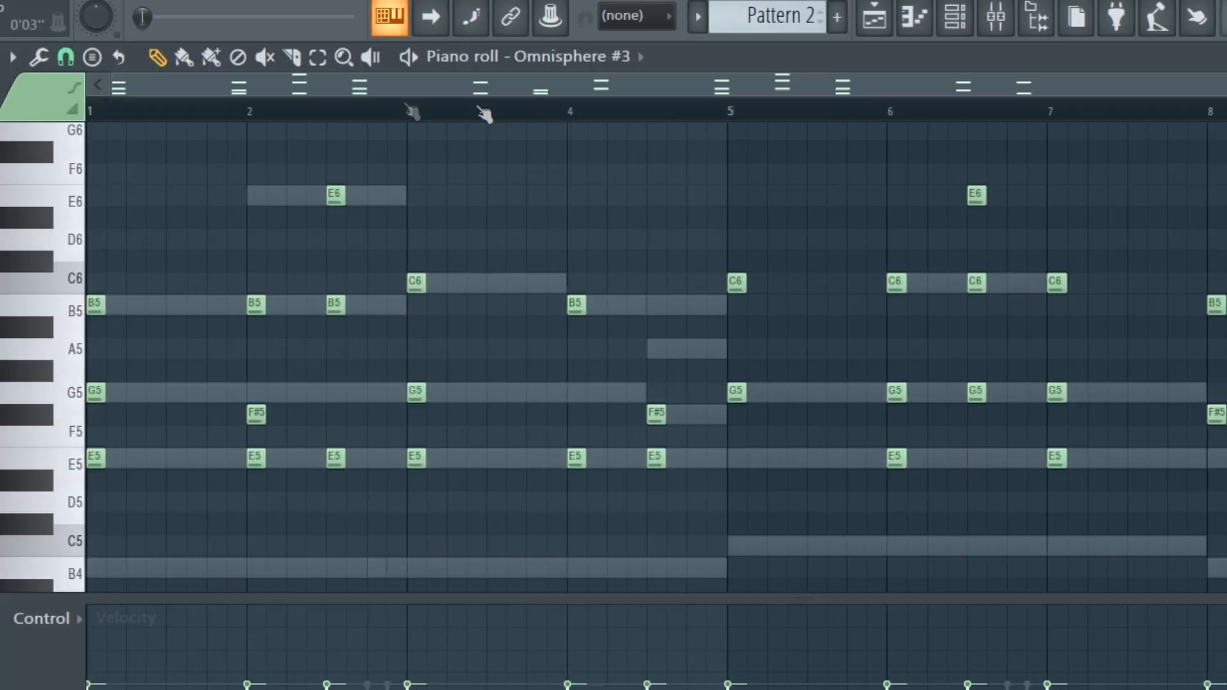
{"action": "key", "text": "space"}
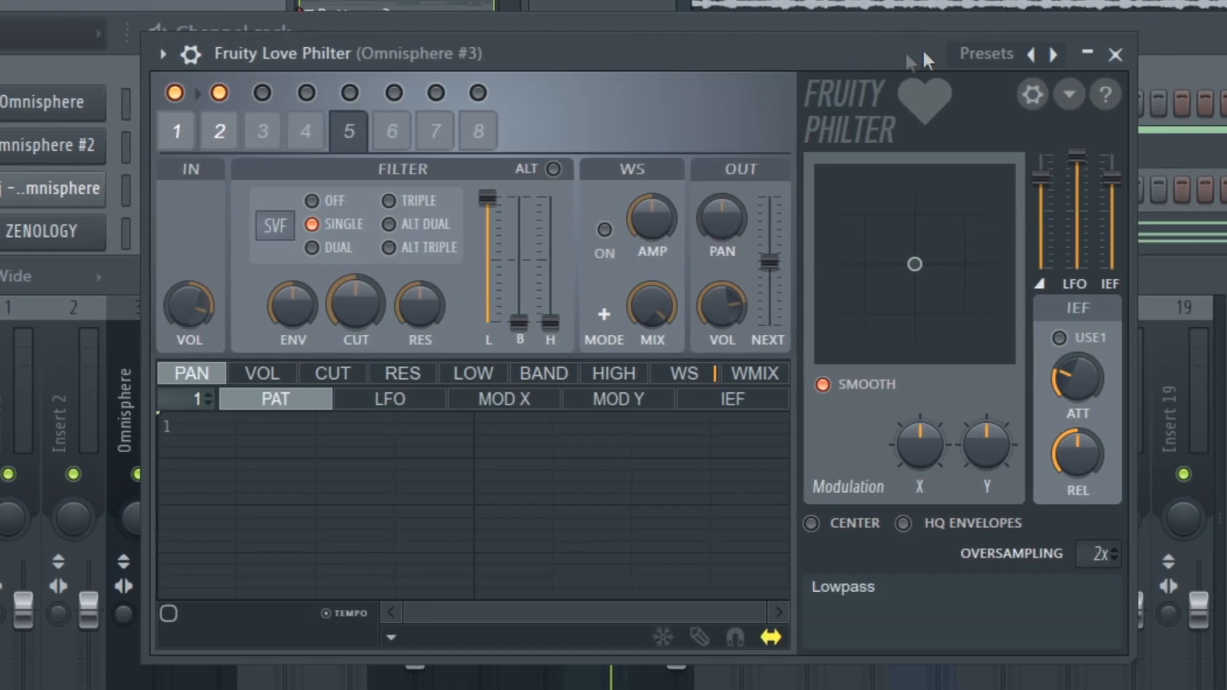
{"action": "left_click", "coordinate": [984, 53]}
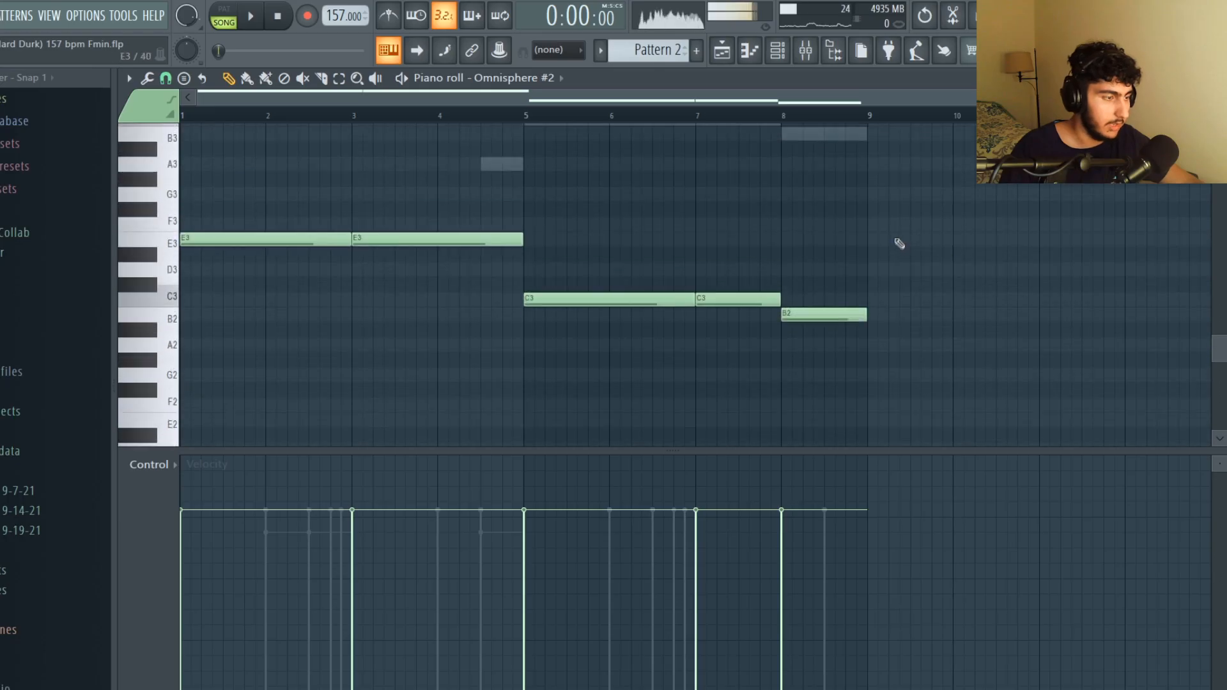
Step: Highlight the Omnisphere #2 bass notes E3, C3 and B2 in Pattern 2
{"action": "scroll", "coordinate": [901, 240], "scroll_direction": "up", "scroll_amount": 2}
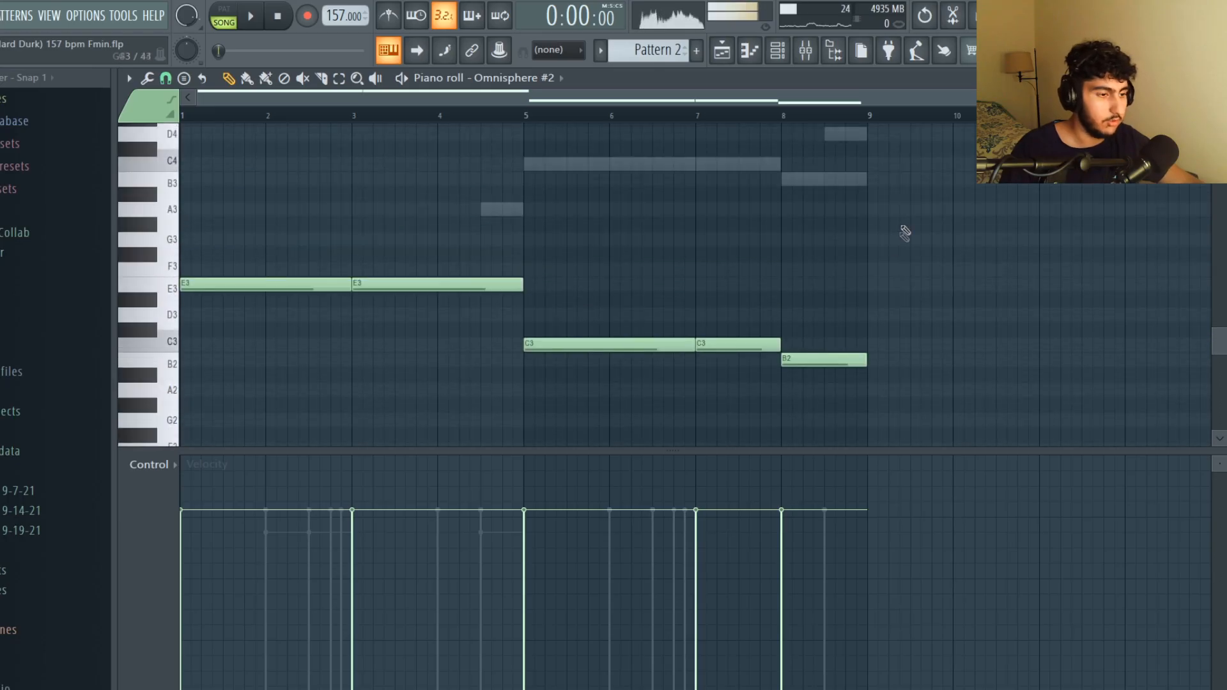
{"action": "left_click_drag", "start_coordinate": [931, 398], "coordinate": [337, 227]}
{"action": "left_click", "coordinate": [653, 271], "text": "ctrl"}
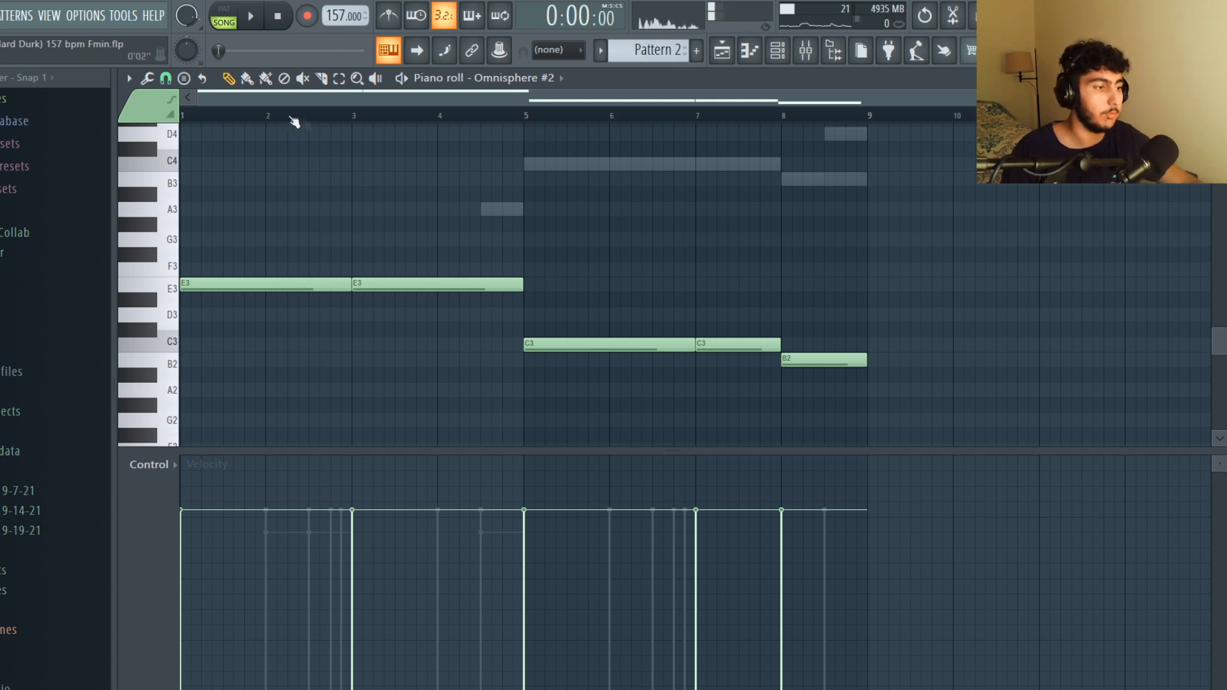
Step: Play the Omnisphere #2 bass and highlight the Omnisphere #4 notes in Pattern 2
{"action": "key", "text": "space"}
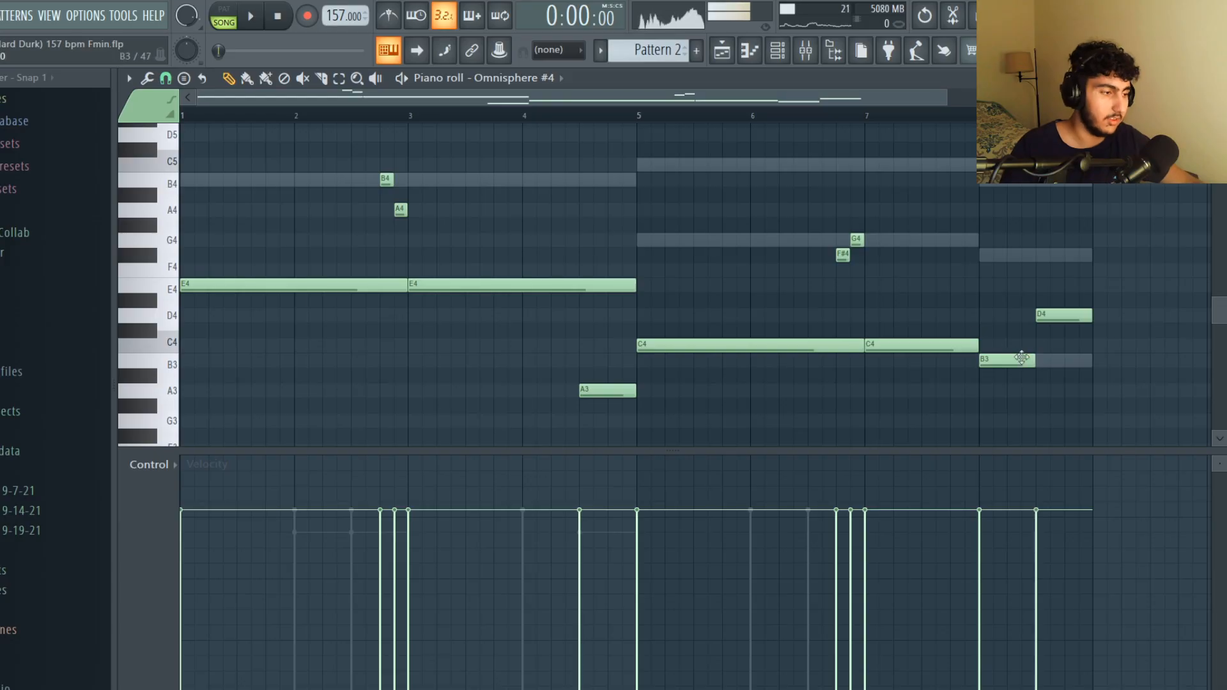
{"action": "left_click_drag", "start_coordinate": [1094, 421], "coordinate": [176, 128]}
{"action": "left_click", "coordinate": [520, 173], "text": "ctrl"}
{"action": "scroll", "coordinate": [997, 228], "scroll_direction": "down", "scroll_amount": 2}
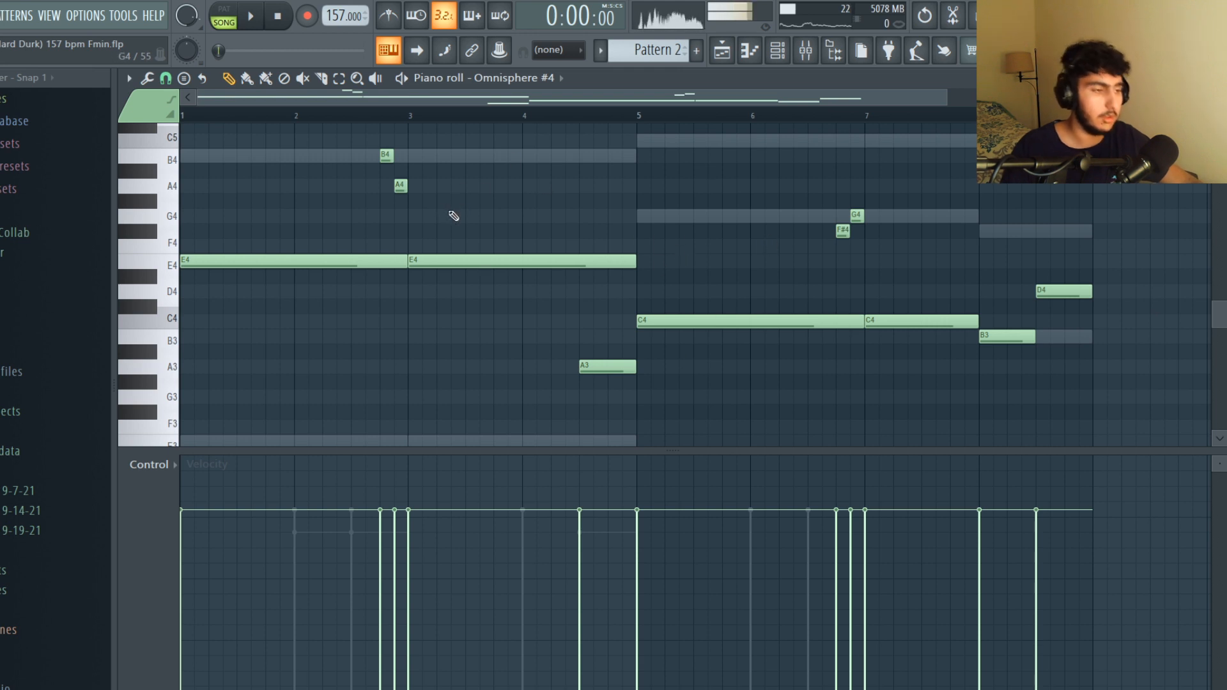
{"action": "left_click_drag", "start_coordinate": [863, 263], "coordinate": [827, 186], "text": "ctrl+shift"}
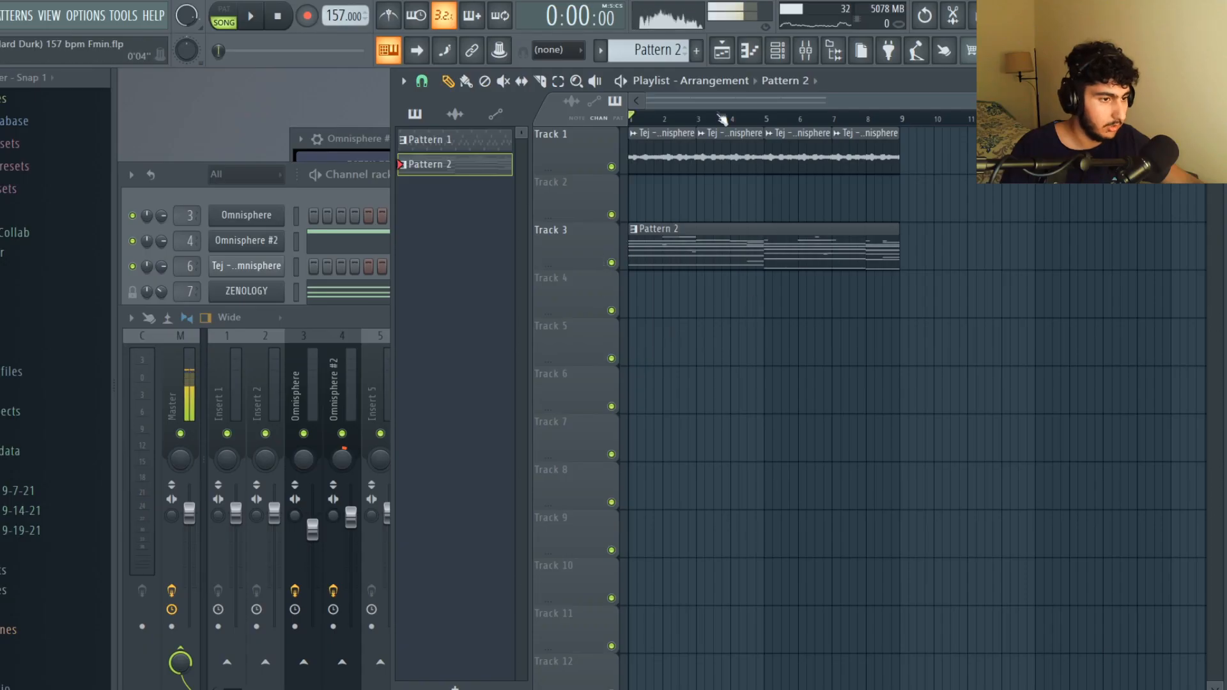
Step: Switch the playlist to Arrangement_2 and highlight the layered melody audio clips on Tracks 1 to 5
{"action": "left_click", "coordinate": [718, 81]}
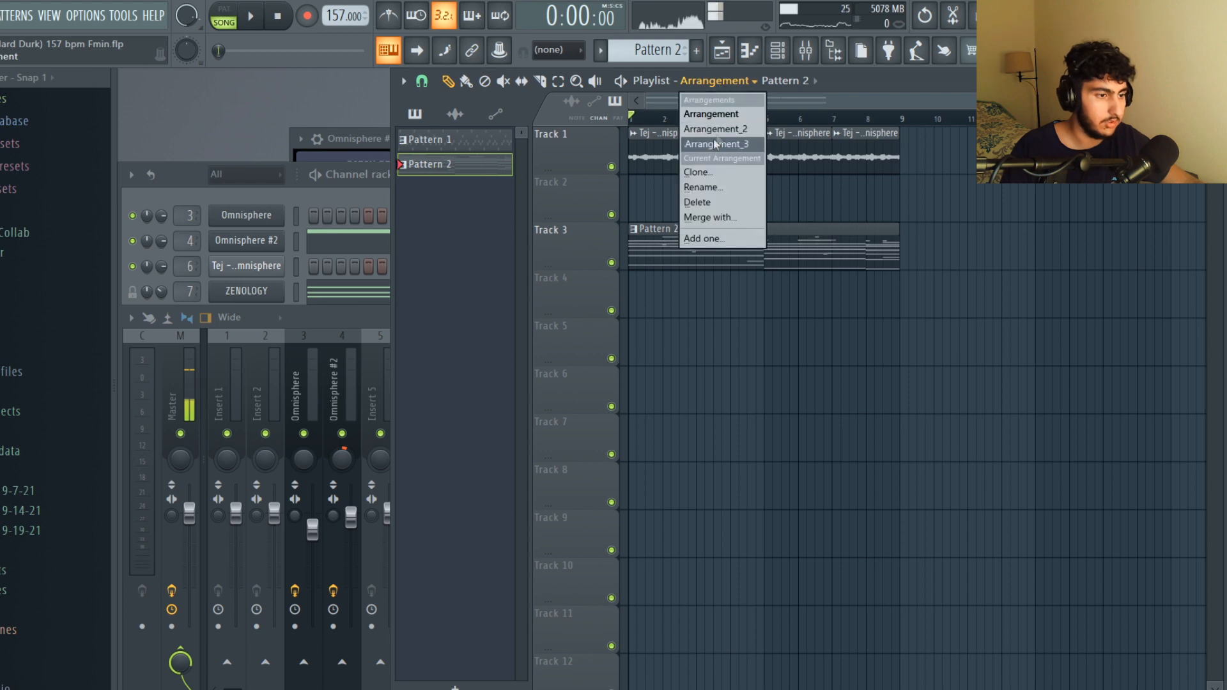
{"action": "left_click", "coordinate": [721, 144]}
{"action": "left_click", "coordinate": [717, 81]}
{"action": "left_click", "coordinate": [715, 129]}
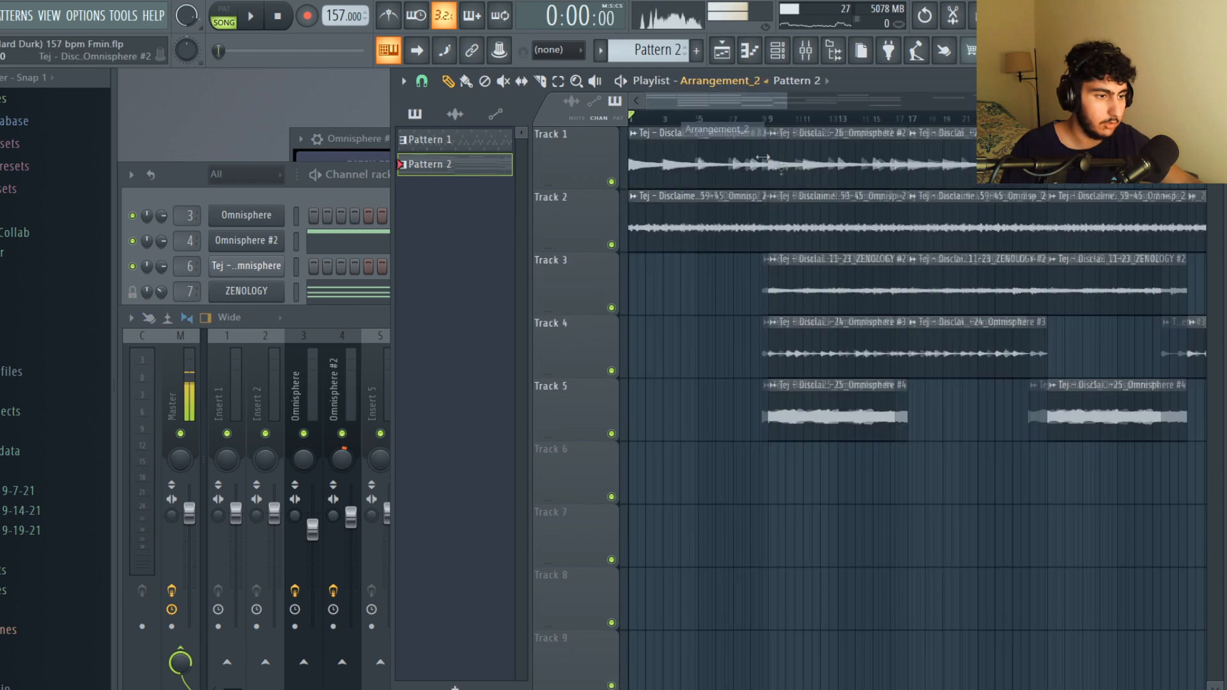
{"action": "left_click_drag", "start_coordinate": [1166, 476], "coordinate": [642, 153]}
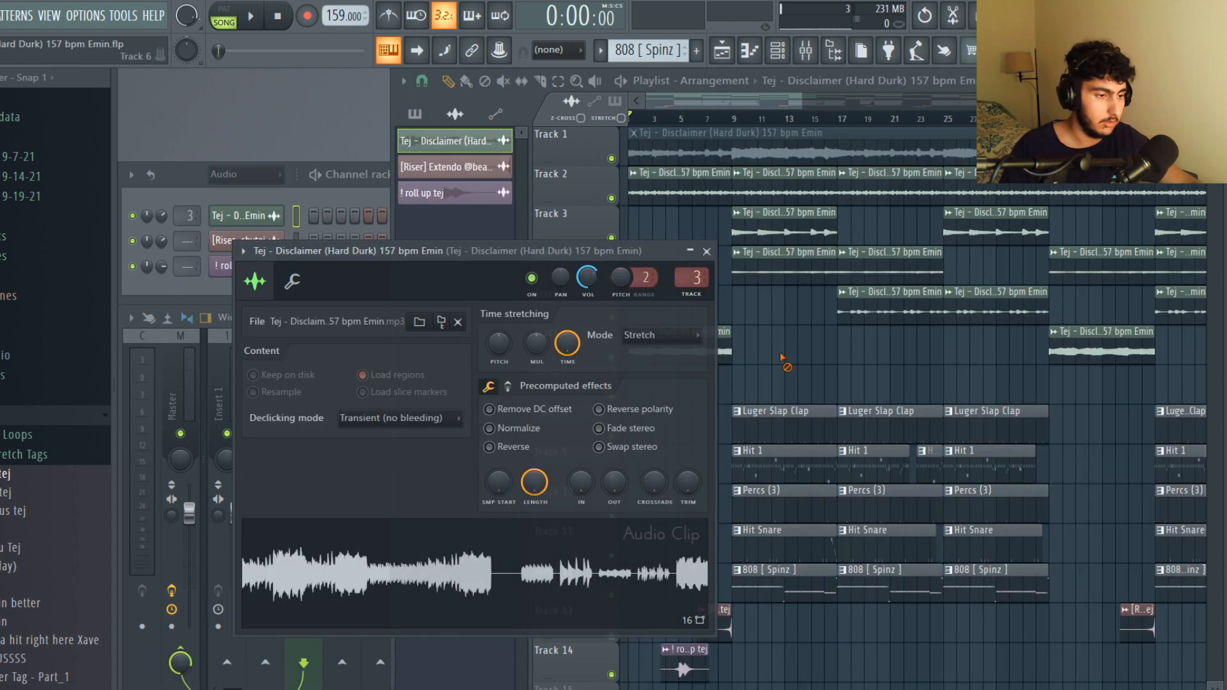
Step: Open the Disclaimer melody audio clip's settings and show its time-stretching mode options, keeping Stretch
{"action": "right_click", "coordinate": [786, 361]}
{"action": "double_click", "coordinate": [696, 192]}
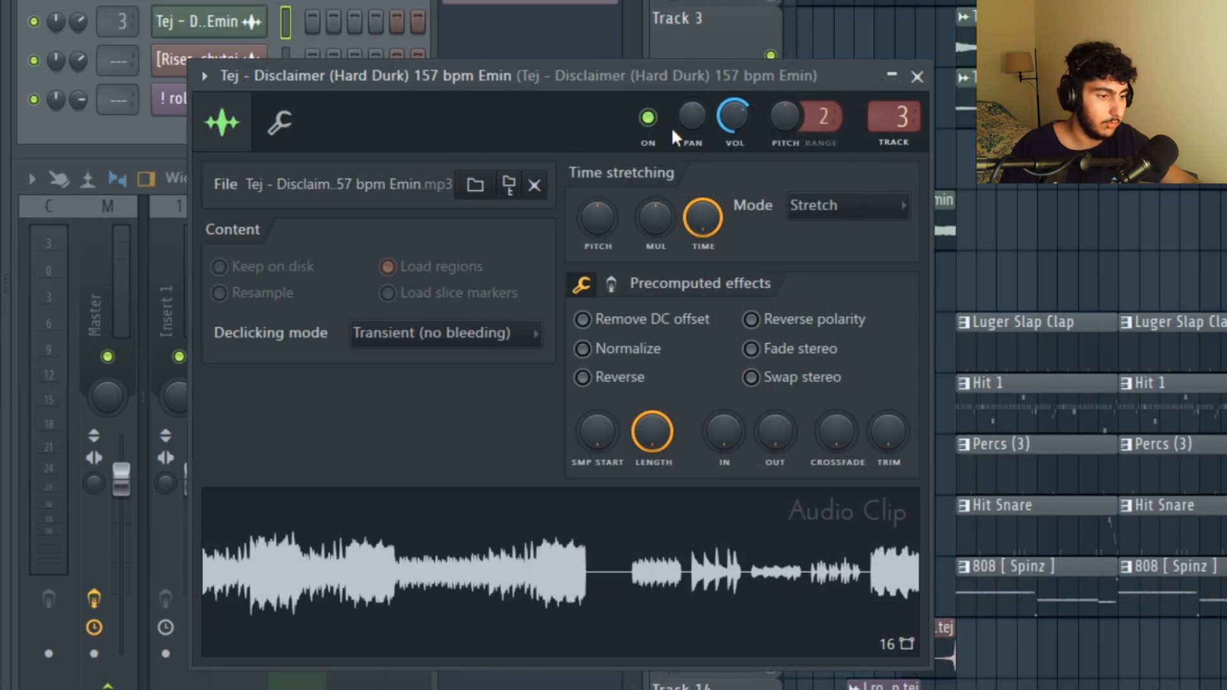
{"action": "left_click", "coordinate": [809, 203]}
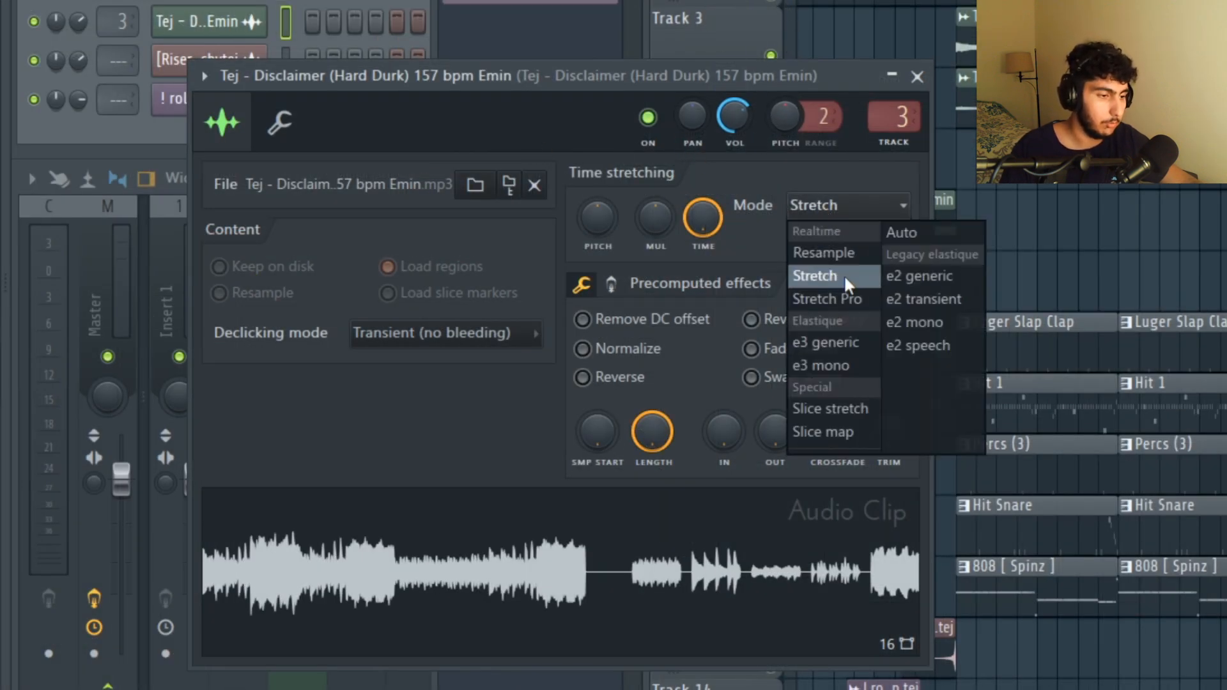
{"action": "left_click", "coordinate": [853, 212]}
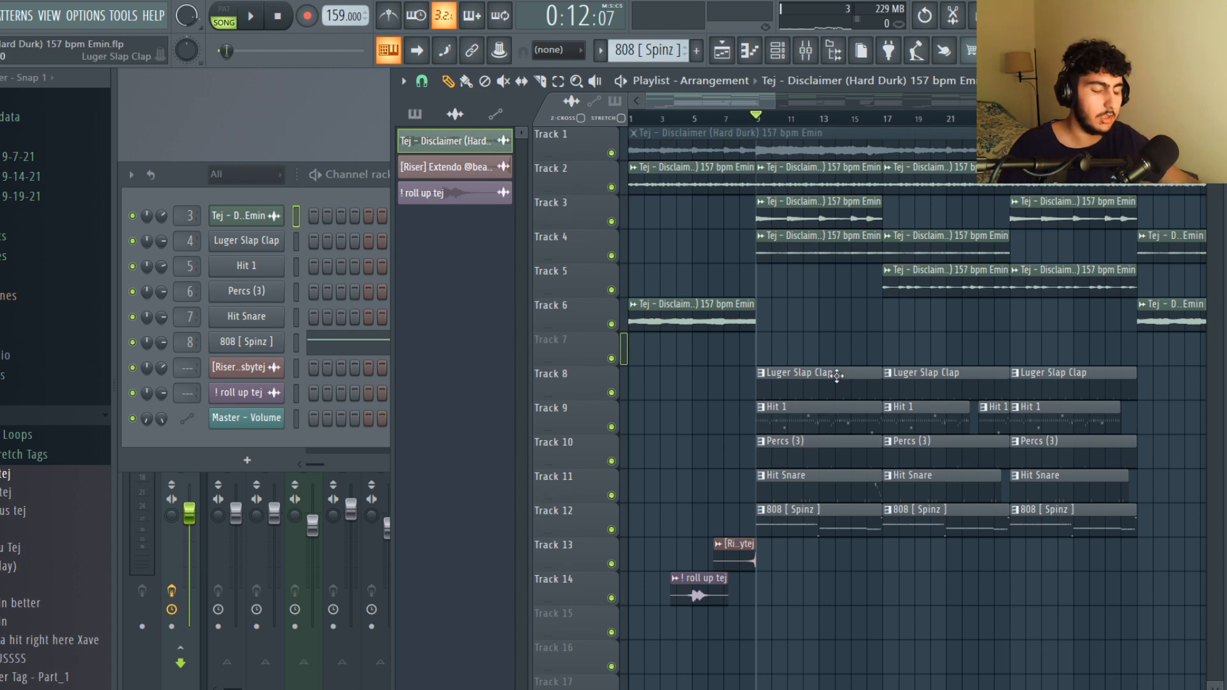
Step: Highlight the first drum and 808 clips on Tracks 8 to 12, and open and play the Luger Slap Clap pattern
{"action": "left_click_drag", "start_coordinate": [829, 369], "coordinate": [818, 502]}
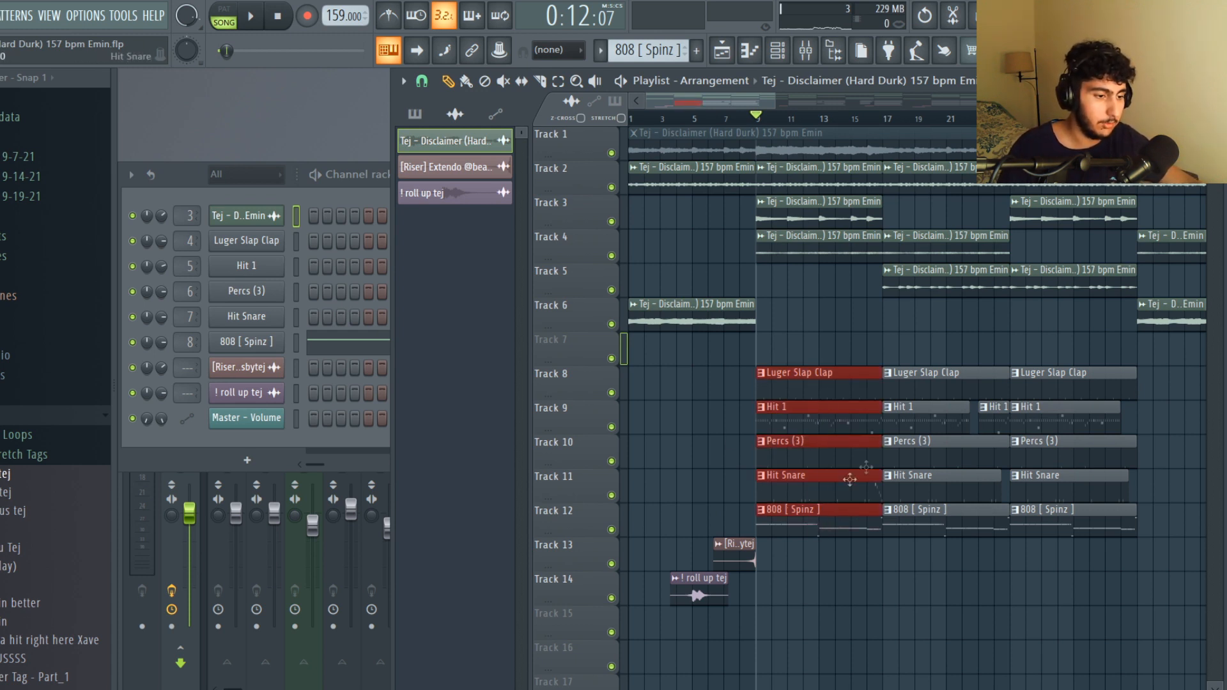
{"action": "left_click", "coordinate": [701, 438]}
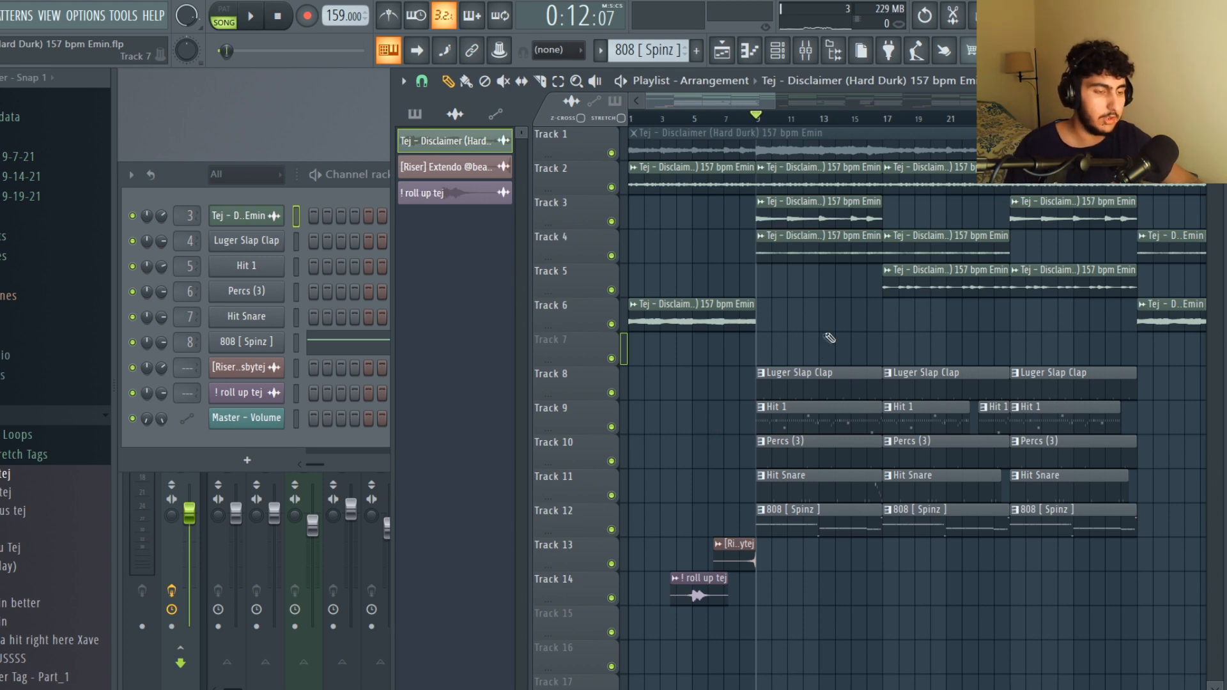
{"action": "double_click", "coordinate": [820, 371]}
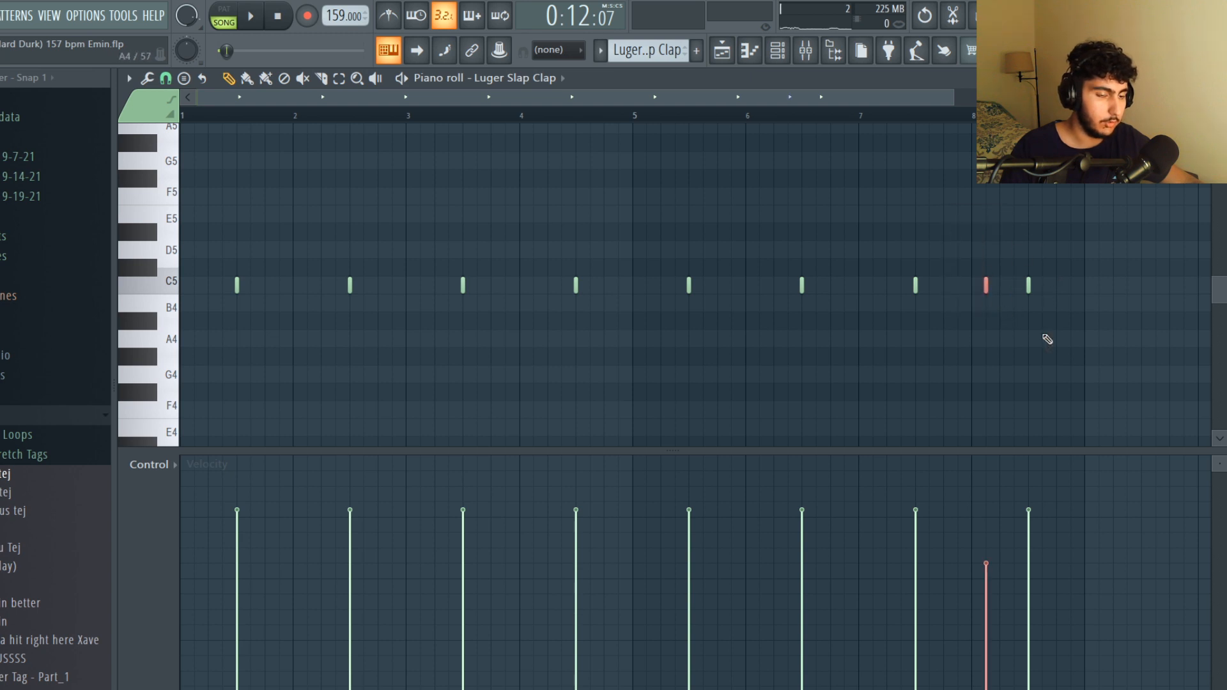
{"action": "key", "text": "space"}
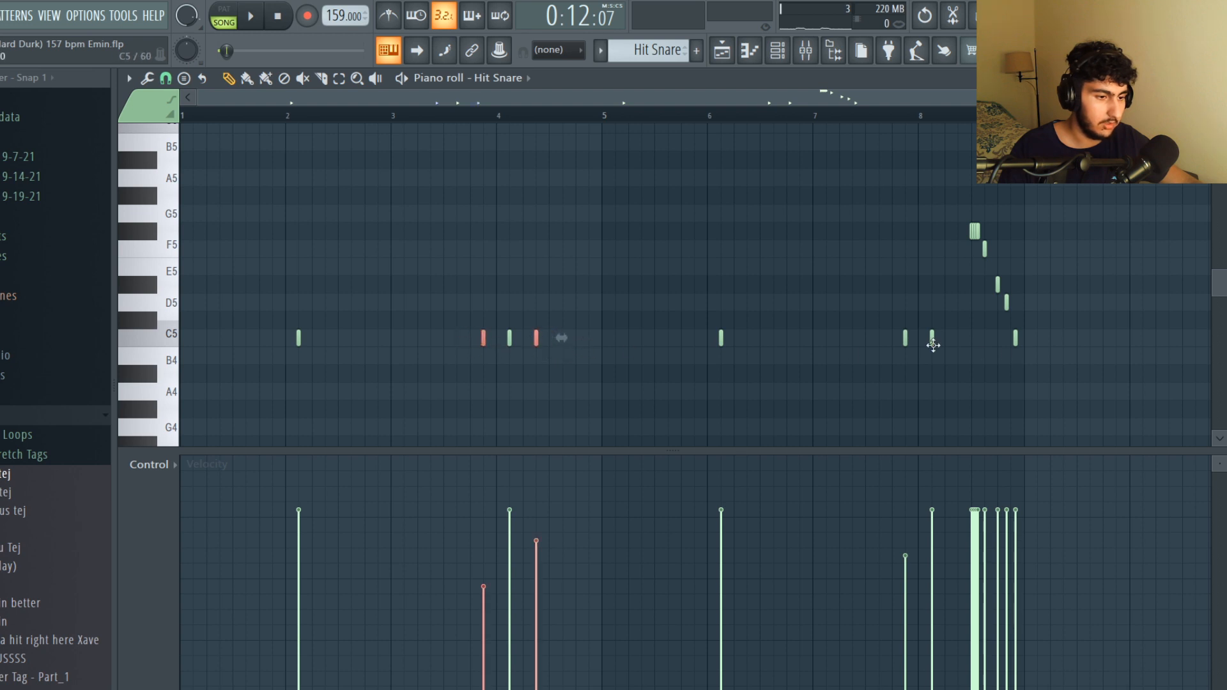
Step: Set the piano roll snap to 1/3 step and highlight the descending Hit Snare roll at the end of bar 8
{"action": "scroll", "coordinate": [1017, 256], "scroll_direction": "up", "scroll_amount": 4}
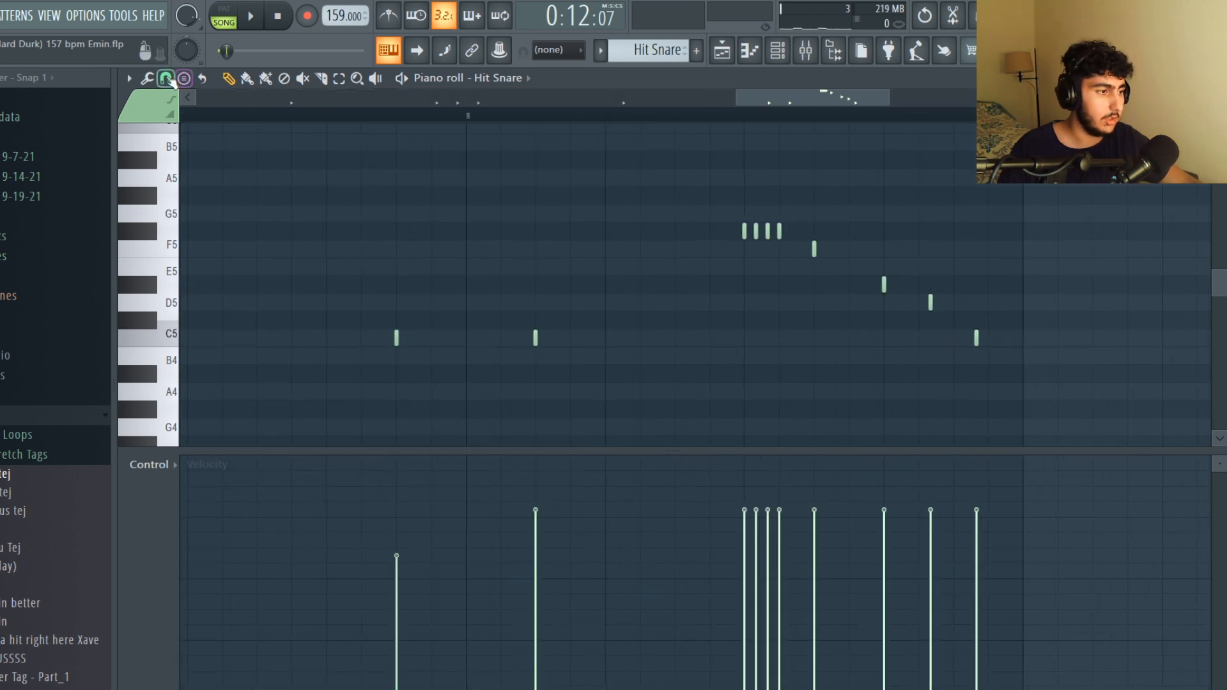
{"action": "left_click", "coordinate": [167, 79]}
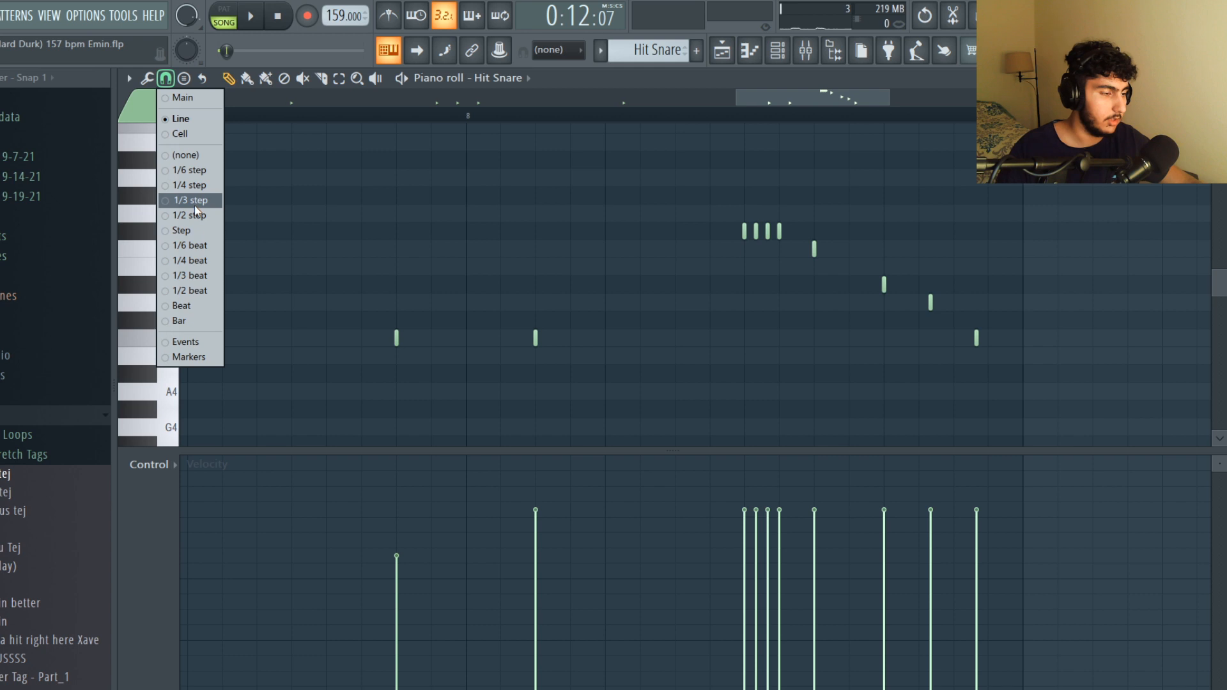
{"action": "left_click", "coordinate": [195, 206]}
{"action": "left_click_drag", "start_coordinate": [1017, 364], "coordinate": [697, 208]}
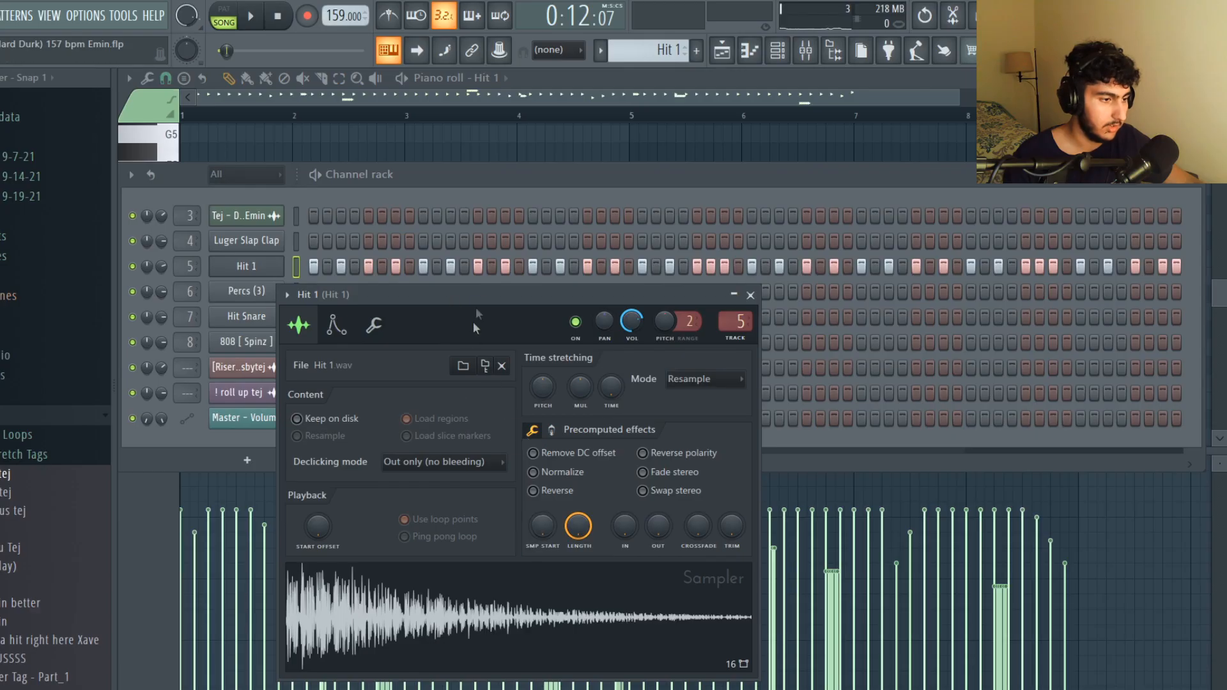
Step: View the Hit 1 sampler channel and highlight all the C5 notes in its piano roll
{"action": "left_click_drag", "start_coordinate": [478, 294], "coordinate": [483, 260]}
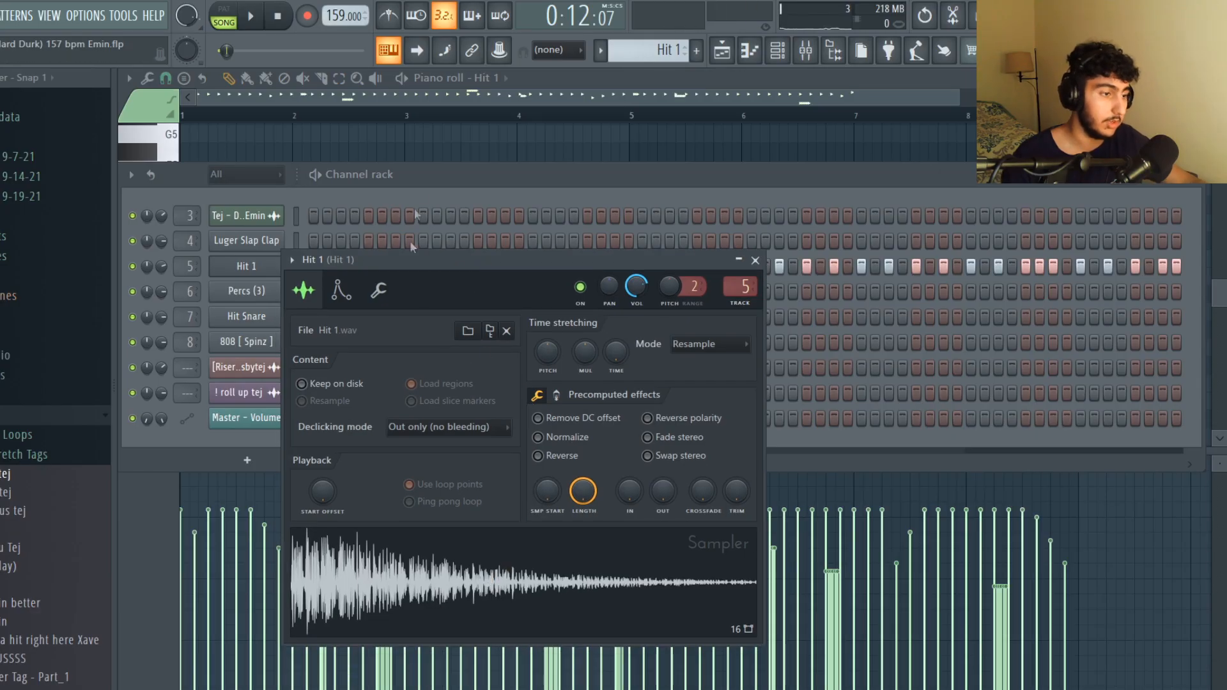
{"action": "left_click", "coordinate": [453, 148]}
{"action": "double_click", "coordinate": [149, 262]}
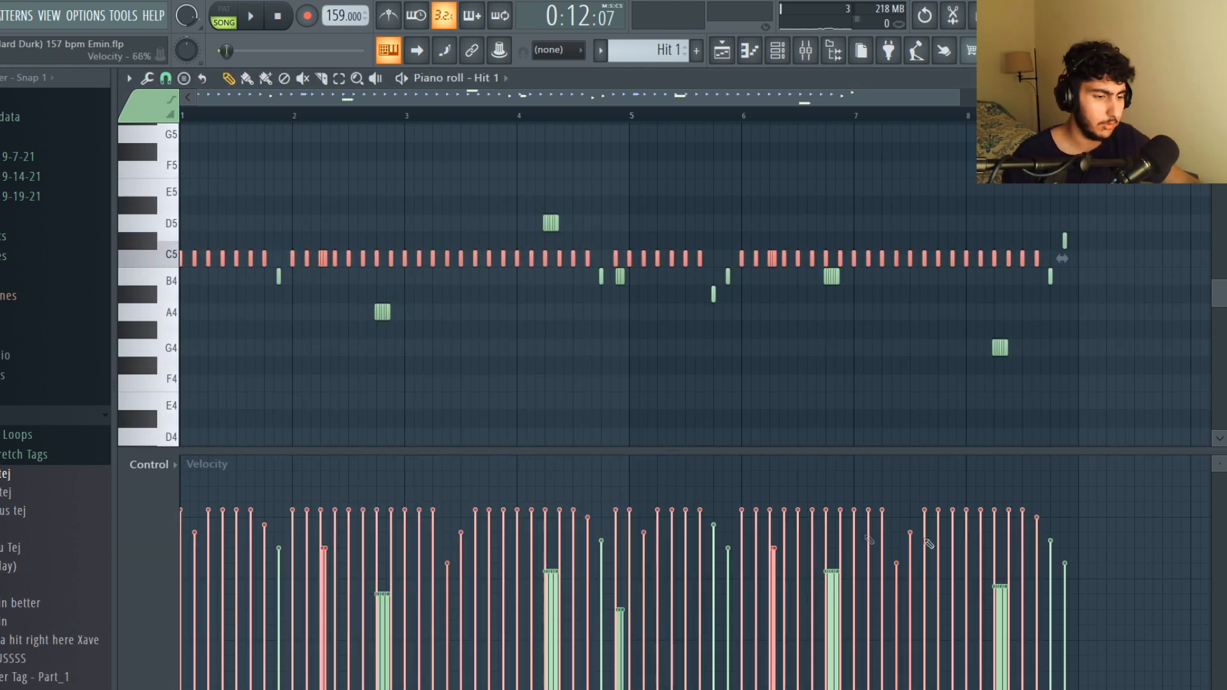
{"action": "left_click", "coordinate": [641, 345], "text": "ctrl"}
Step: Highlight the Hit 1 rolls, including the pitched ones at A4, D5, B4 and G4, and play the pattern
{"action": "scroll", "coordinate": [264, 241], "scroll_direction": "up", "scroll_amount": 3}
{"action": "scroll", "coordinate": [407, 251], "scroll_direction": "up", "scroll_amount": 3}
{"action": "left_click_drag", "start_coordinate": [402, 261], "coordinate": [333, 258]}
{"action": "left_click", "coordinate": [395, 207], "text": "ctrl"}
{"action": "scroll", "coordinate": [394, 208], "scroll_direction": "down", "scroll_amount": 6}
{"action": "left_click_drag", "start_coordinate": [373, 312], "coordinate": [264, 328]}
{"action": "left_click_drag", "start_coordinate": [499, 213], "coordinate": [456, 233]}
{"action": "left_click_drag", "start_coordinate": [541, 268], "coordinate": [511, 295]}
{"action": "left_click_drag", "start_coordinate": [871, 355], "coordinate": [736, 339]}
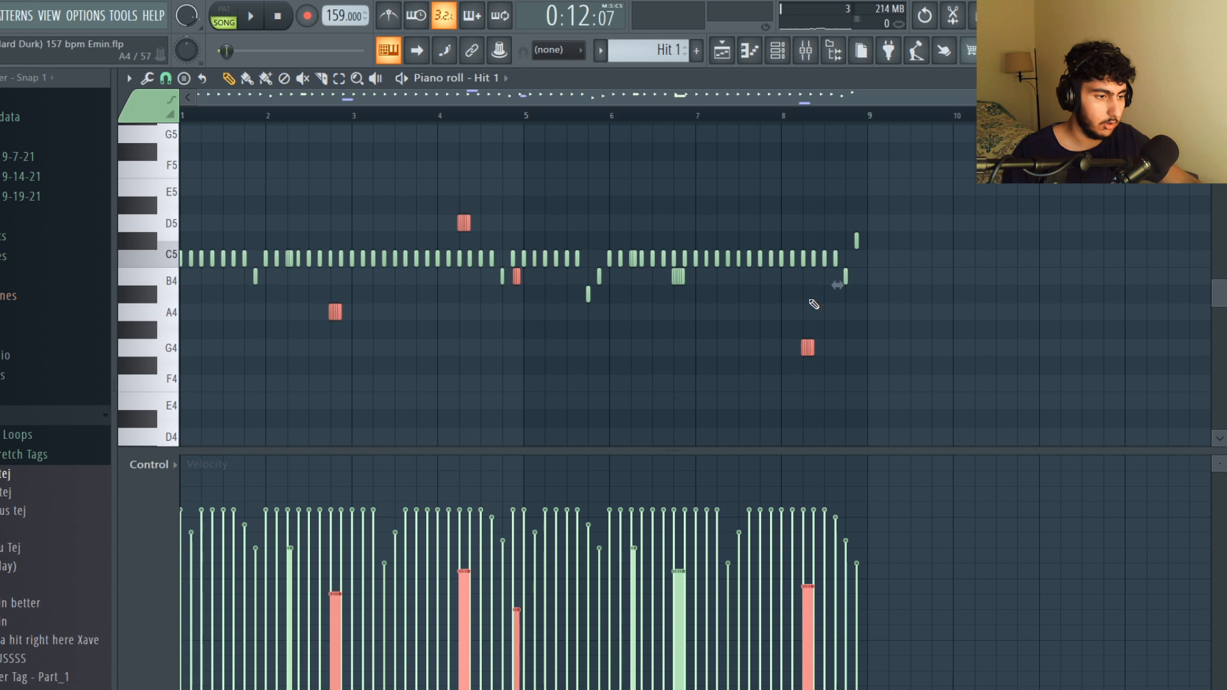
{"action": "left_click", "coordinate": [675, 302], "text": "ctrl"}
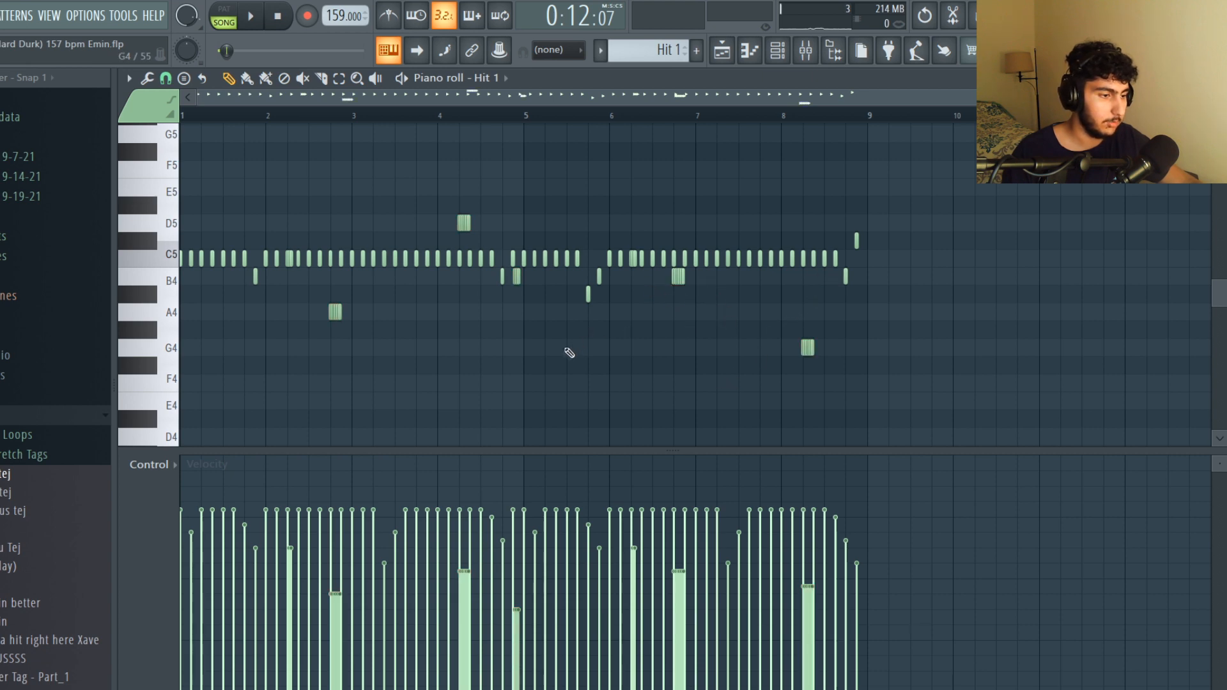
{"action": "key", "text": "space"}
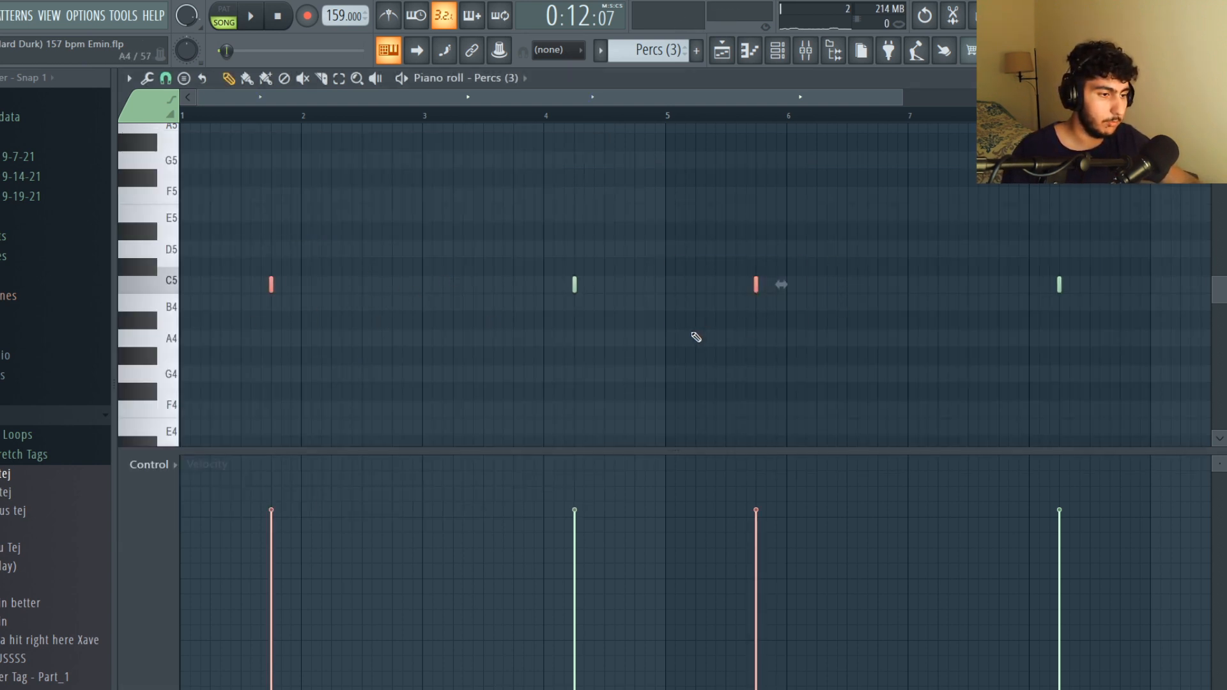
Step: Highlight the four C5 notes of the Percs (3) pattern and play it
{"action": "left_click", "coordinate": [574, 285], "text": "ctrl+shift"}
{"action": "left_click", "coordinate": [1059, 285], "text": "ctrl+shift"}
{"action": "left_click", "coordinate": [933, 310], "text": "ctrl"}
{"action": "scroll", "coordinate": [901, 211], "scroll_direction": "down", "scroll_amount": 1}
{"action": "key", "text": "space"}
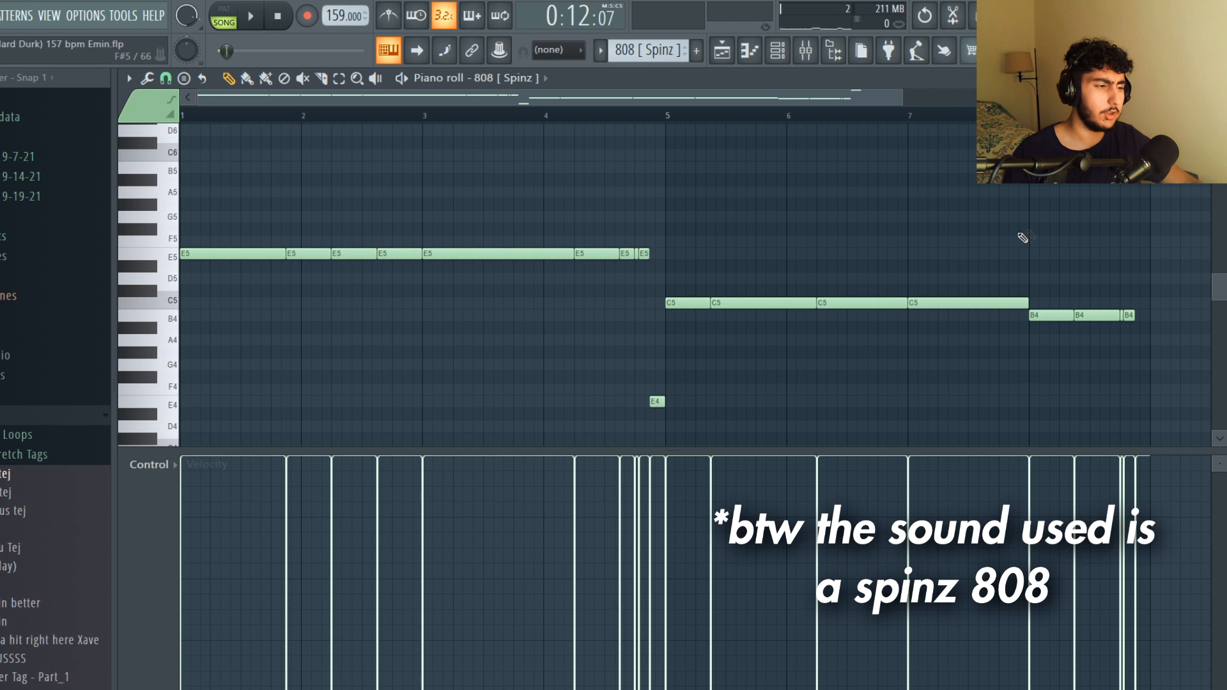
Step: Highlight the 808 [ Spinz ] notes: E5 in bars 1 to 4, C5 in bars 5 to 7 and B4 in bar 8
{"action": "left_click_drag", "start_coordinate": [709, 236], "coordinate": [230, 267]}
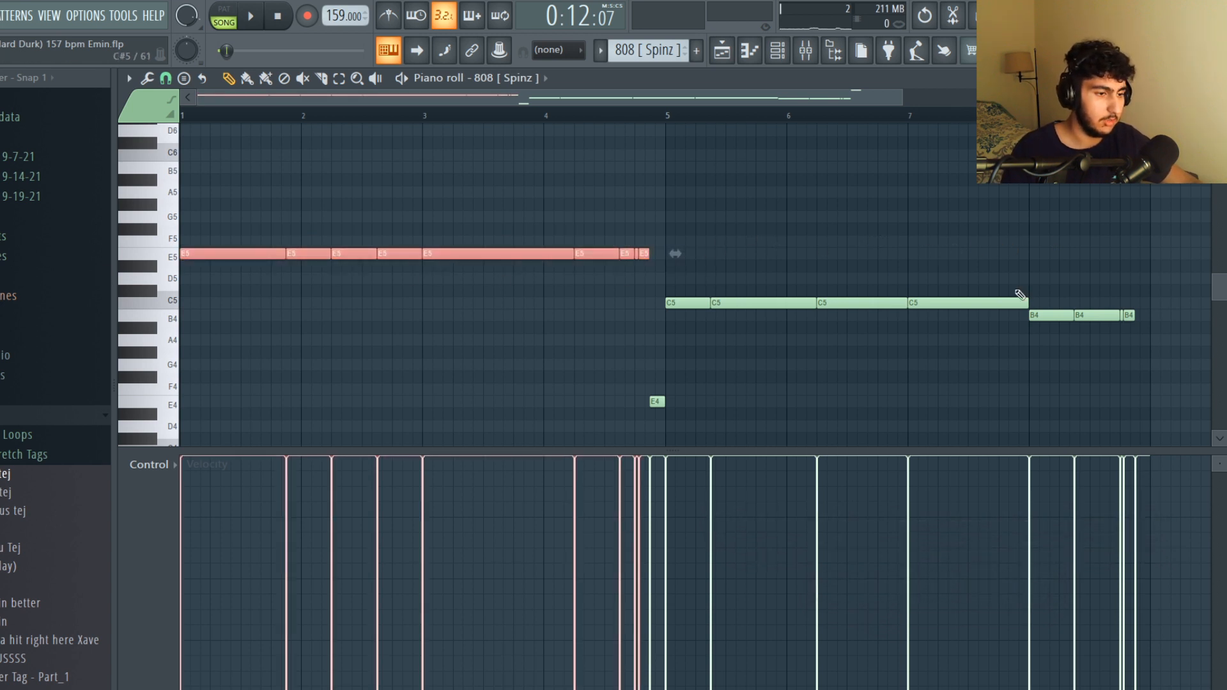
{"action": "left_click_drag", "start_coordinate": [1198, 345], "coordinate": [671, 259]}
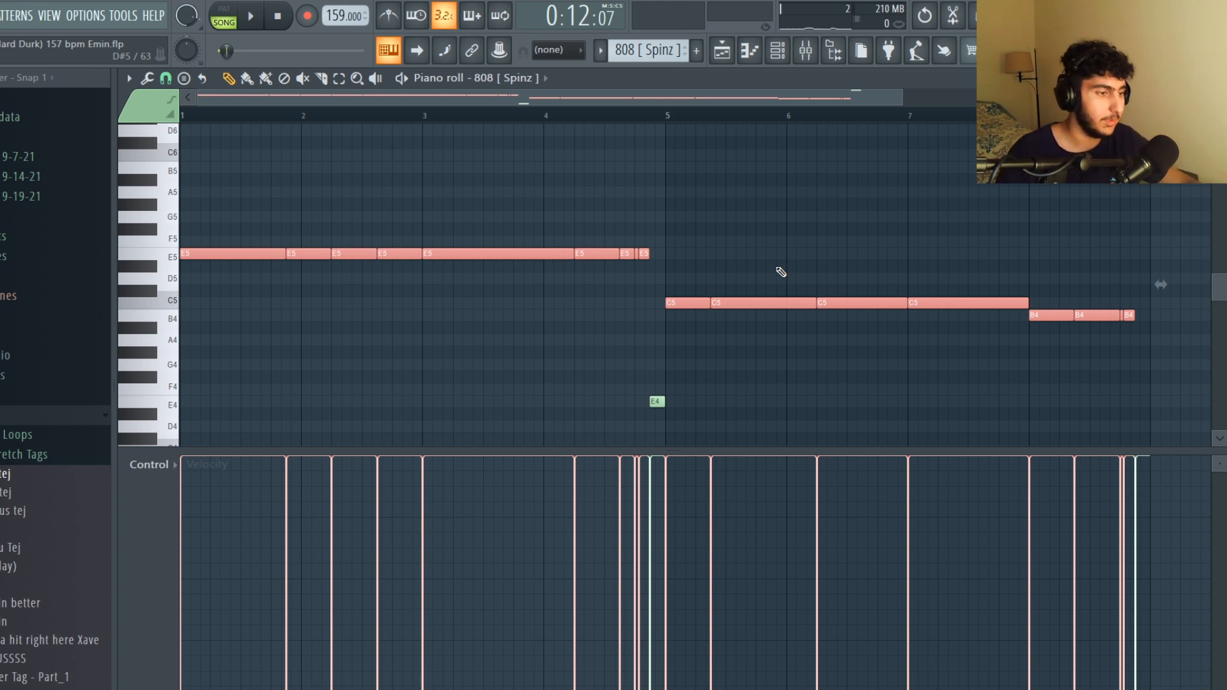
{"action": "key", "text": "ctrl+d"}
Step: Highlight the short E5 notes and the octave-lower E4 note that end bar 4 of the 808 pattern
{"action": "scroll", "coordinate": [639, 254], "scroll_direction": "up", "scroll_amount": 6}
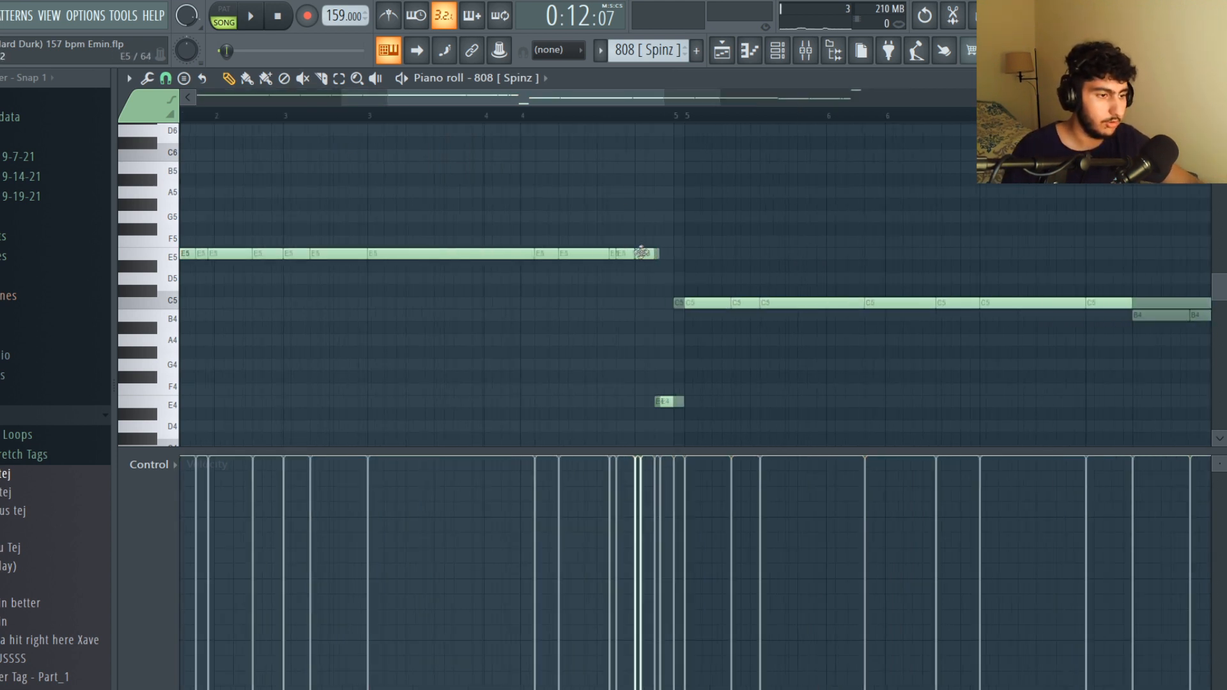
{"action": "left_click_drag", "start_coordinate": [730, 277], "coordinate": [634, 241]}
{"action": "left_click_drag", "start_coordinate": [799, 419], "coordinate": [754, 385]}
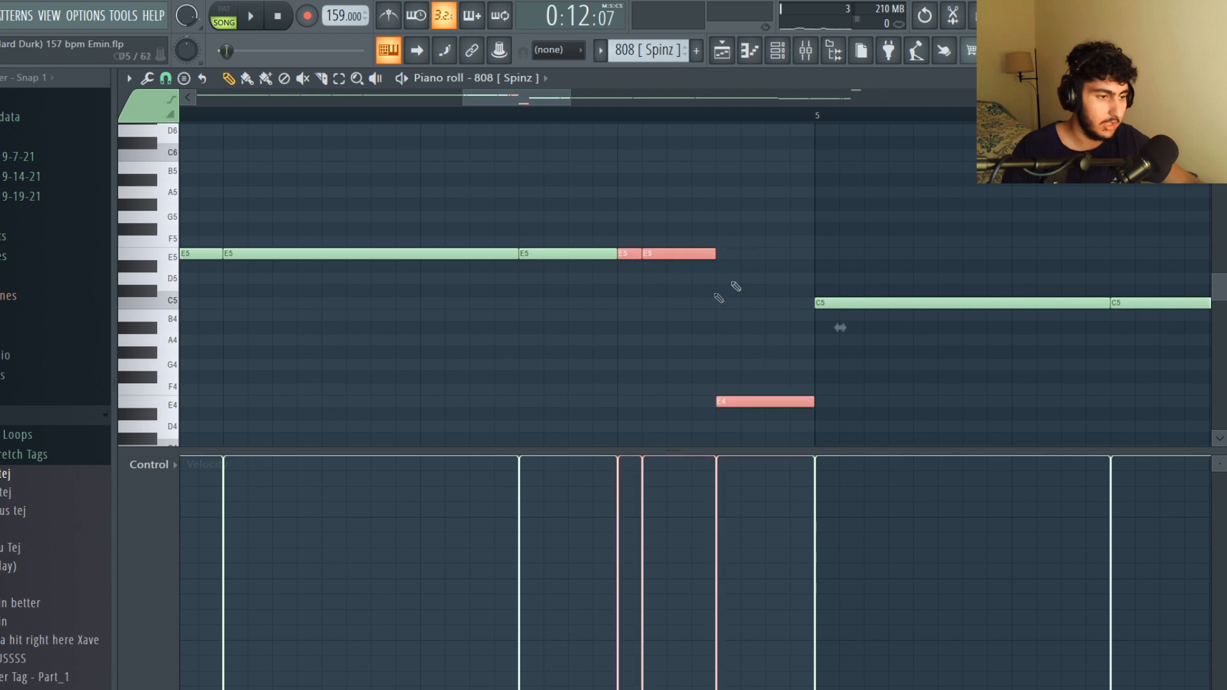
Step: Highlight the short B4 notes and the octave-higher B5 note that end bar 8 of the 808, and play the pattern
{"action": "scroll", "coordinate": [732, 283], "scroll_direction": "down", "scroll_amount": 7}
{"action": "scroll", "coordinate": [921, 307], "scroll_direction": "up", "scroll_amount": 6}
{"action": "left_click_drag", "start_coordinate": [900, 345], "coordinate": [768, 299]}
{"action": "left_click", "coordinate": [851, 166], "text": "ctrl+shift"}
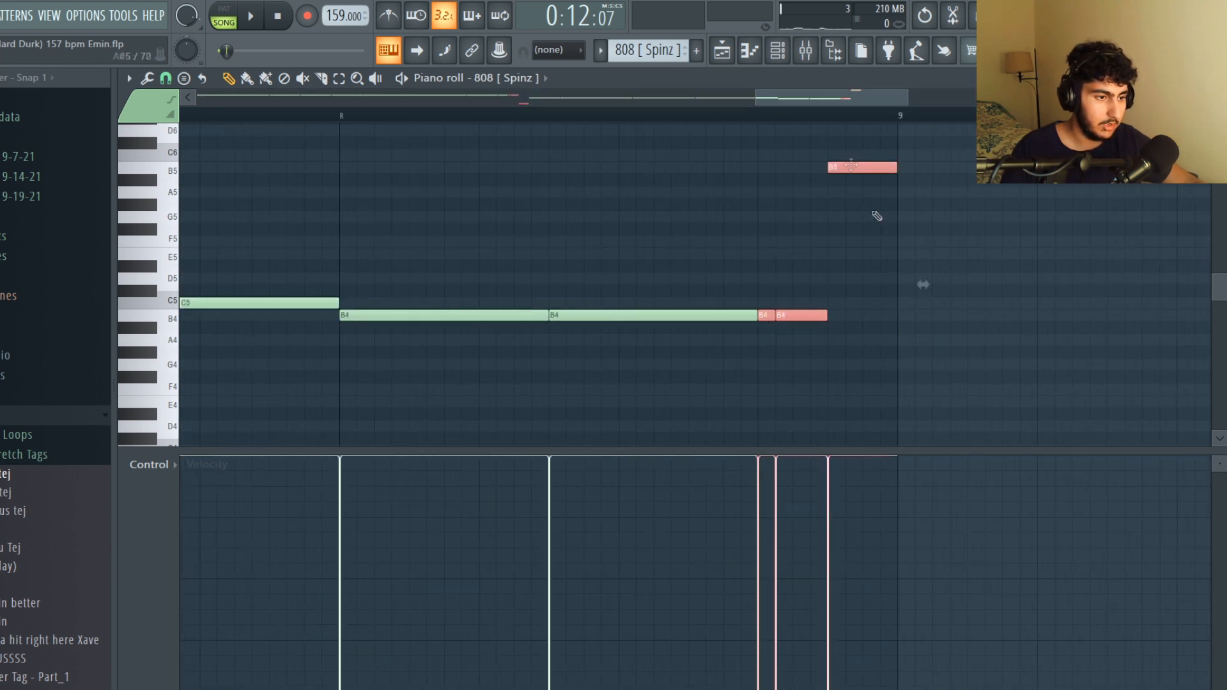
{"action": "left_click", "coordinate": [765, 262], "text": "ctrl"}
{"action": "scroll", "coordinate": [766, 263], "scroll_direction": "down", "scroll_amount": 6}
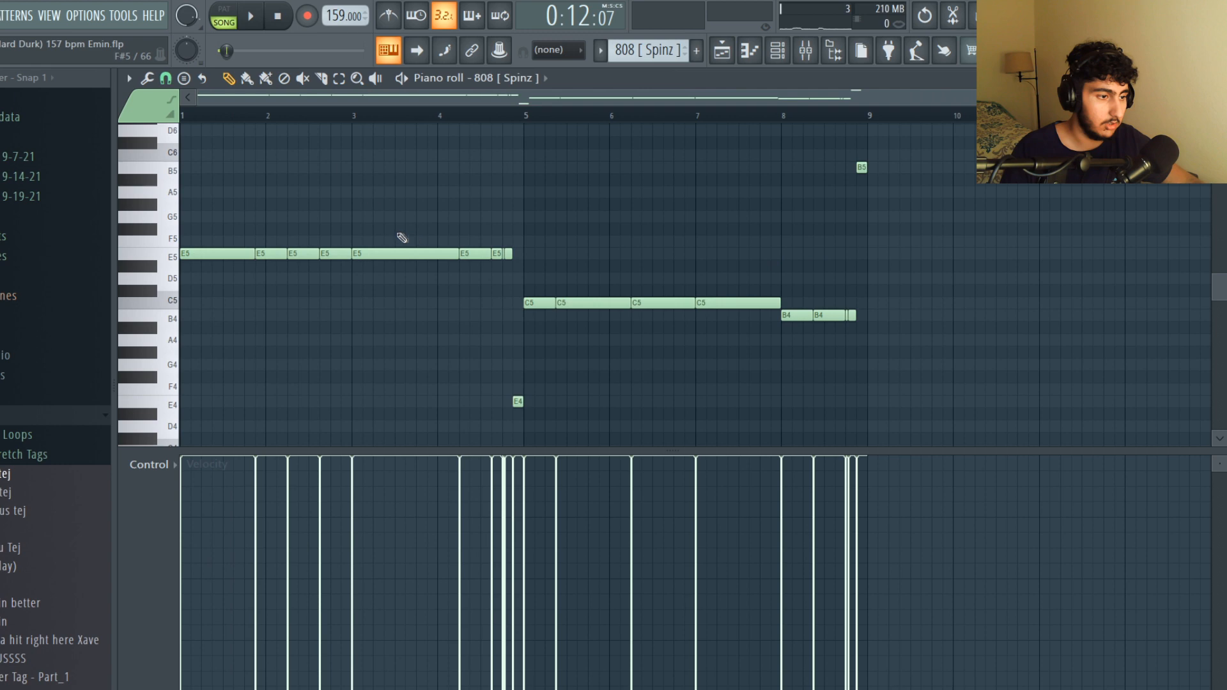
{"action": "left_click", "coordinate": [167, 79]}
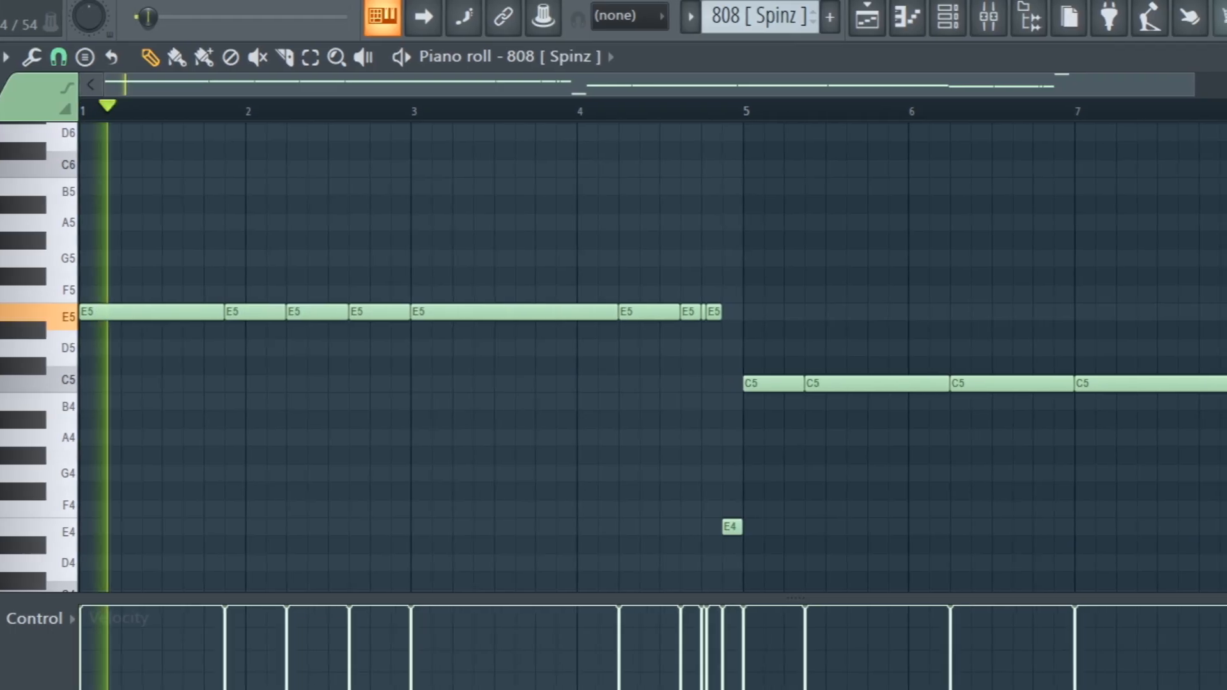